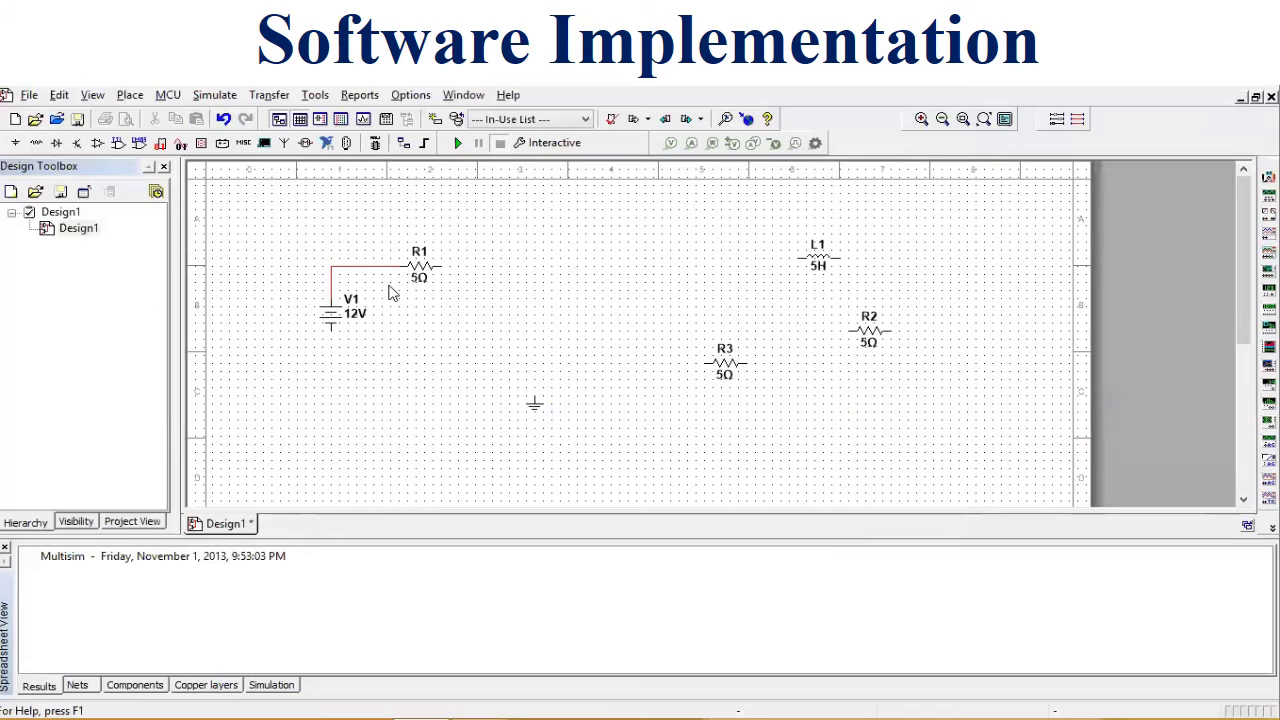
Choose the TD_SW1 time-delay switch from the Basic group's SWITCH family.
click(16, 144)
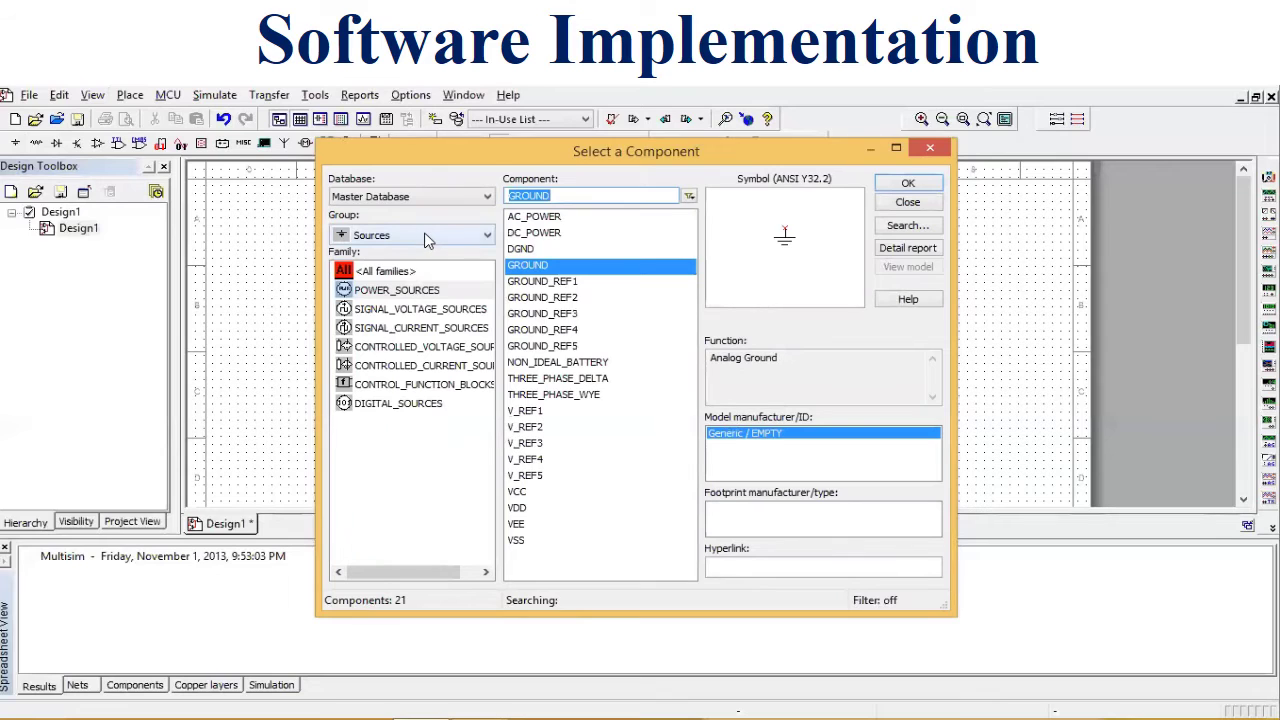
click(426, 240)
click(410, 289)
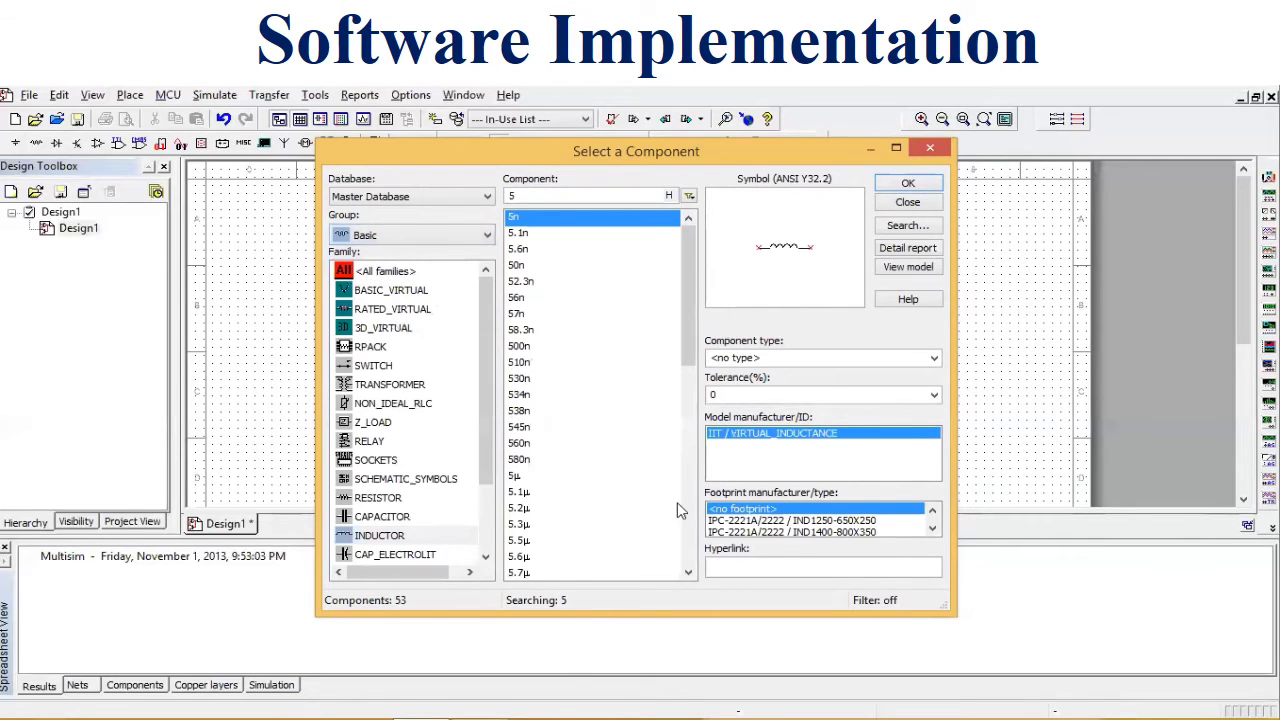
click(398, 370)
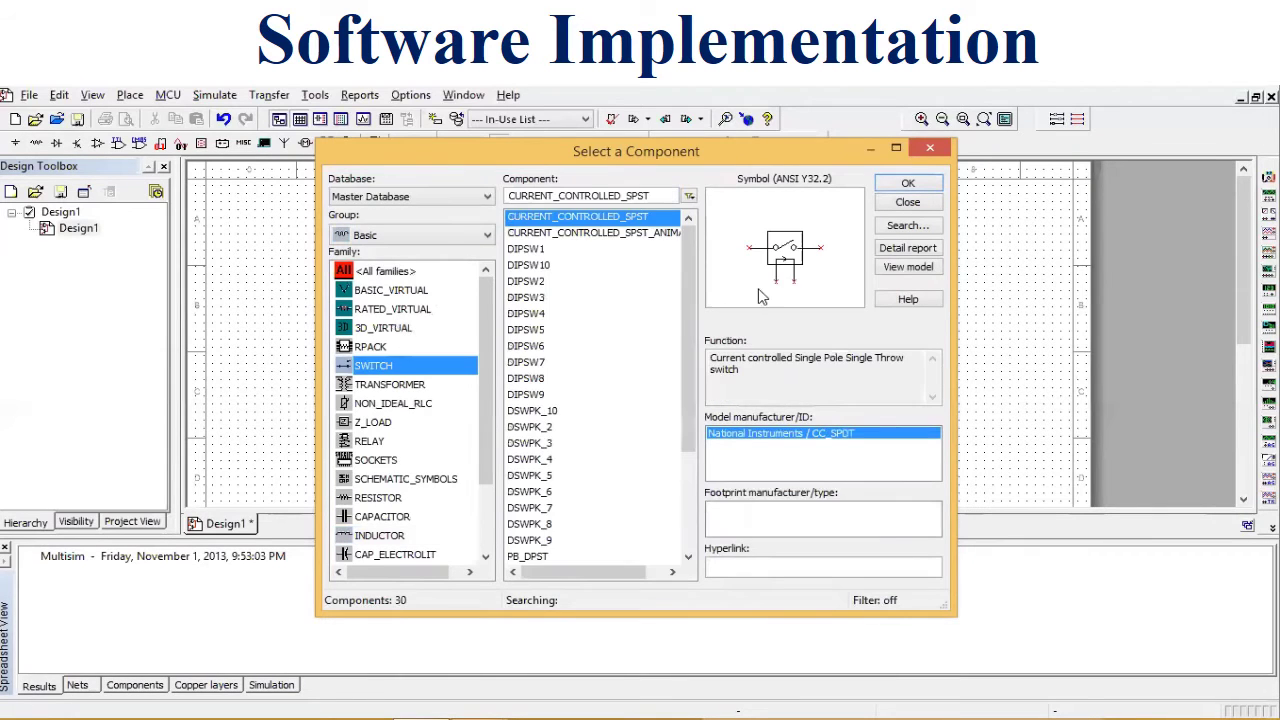
click(692, 548)
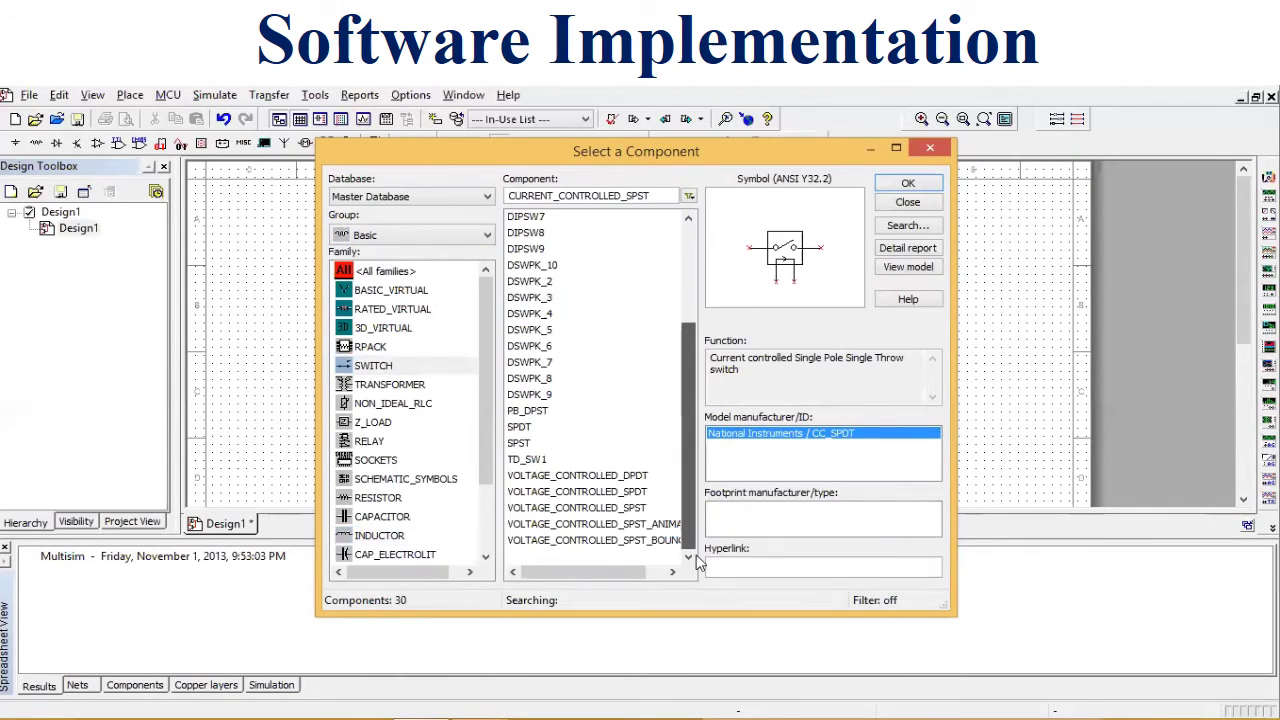
click(548, 461)
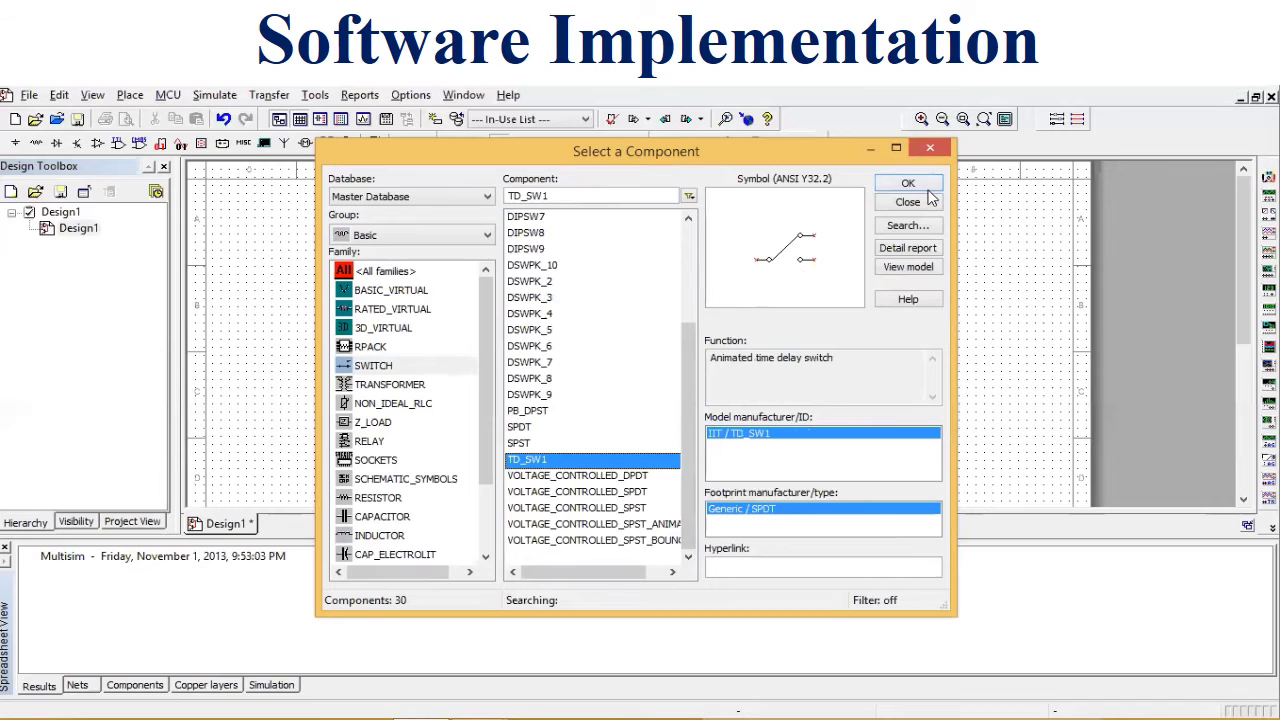
click(914, 186)
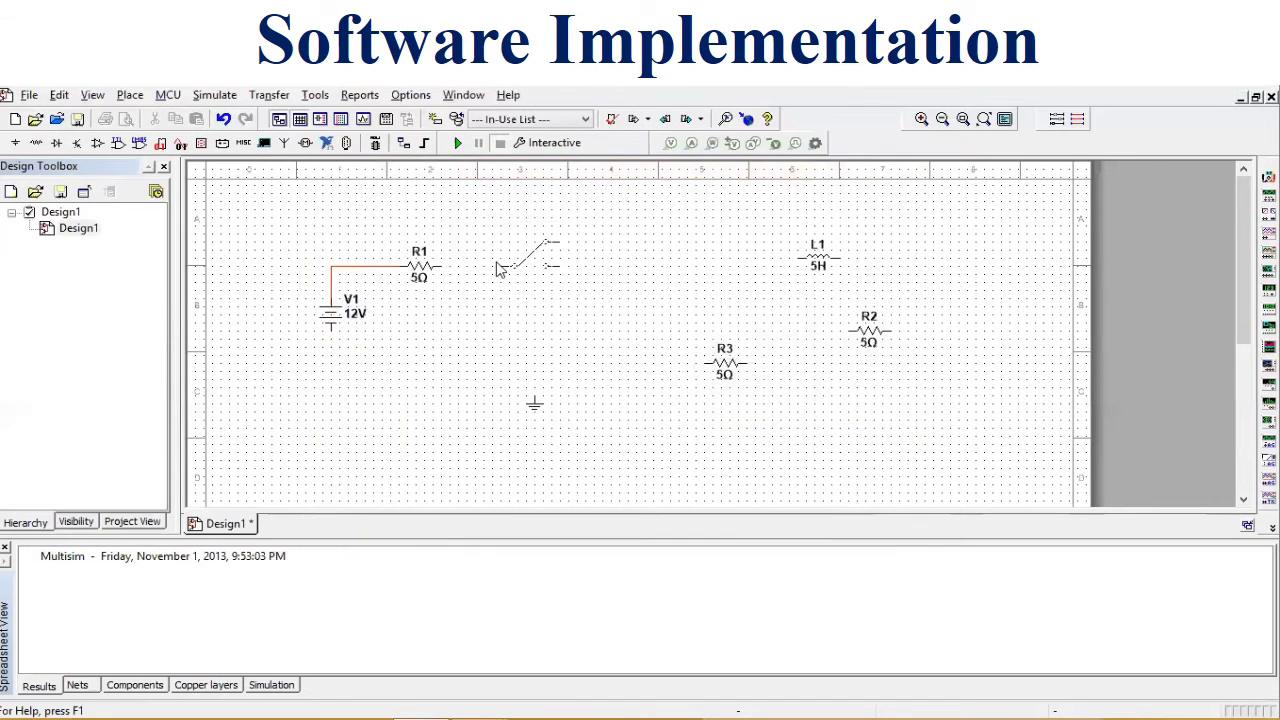
Place switch S1 to the right of R1 and begin a wire from R1.
click(498, 268)
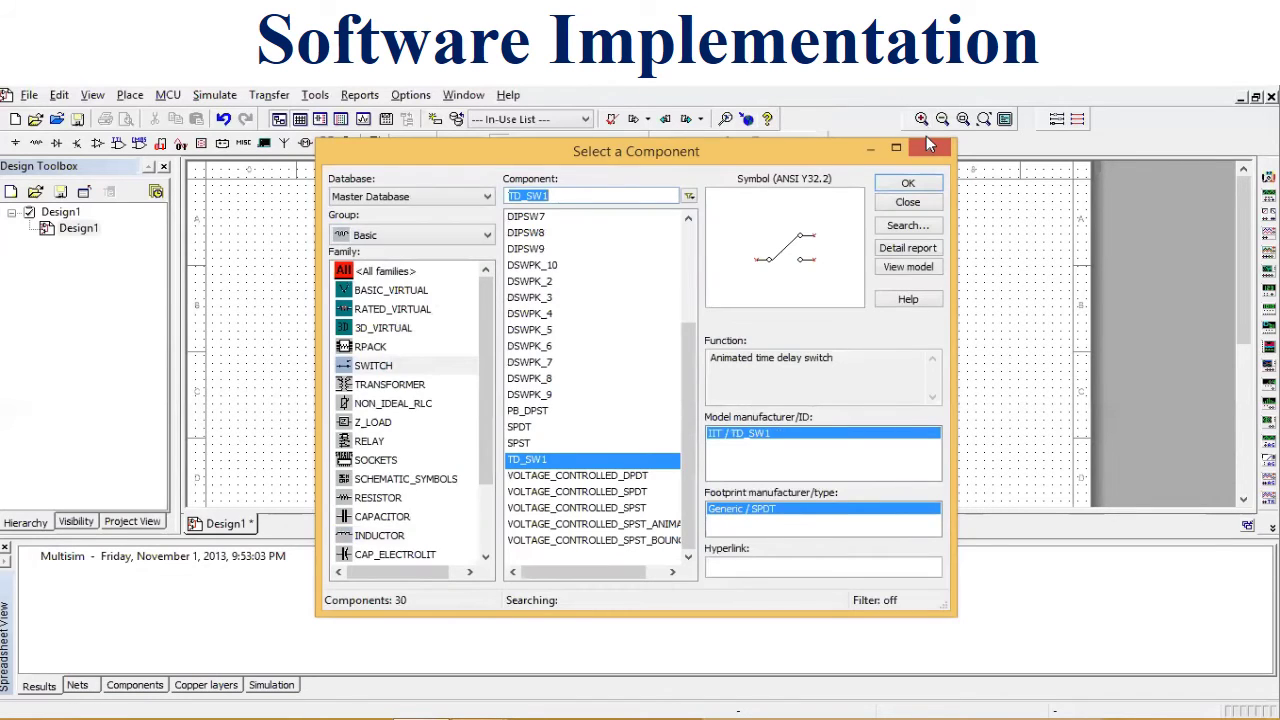
click(930, 145)
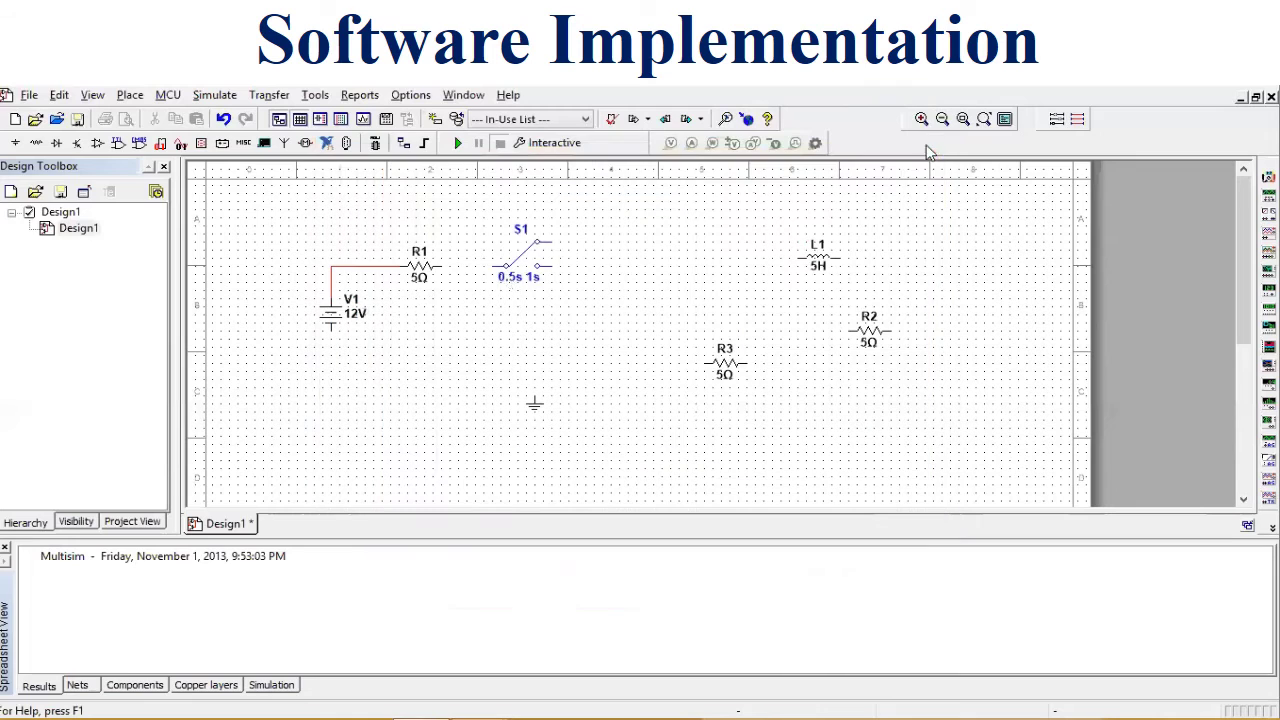
click(443, 267)
Finish the R1–S1 wire, then move R2 and R3 into place, both rotated upright.
click(490, 267)
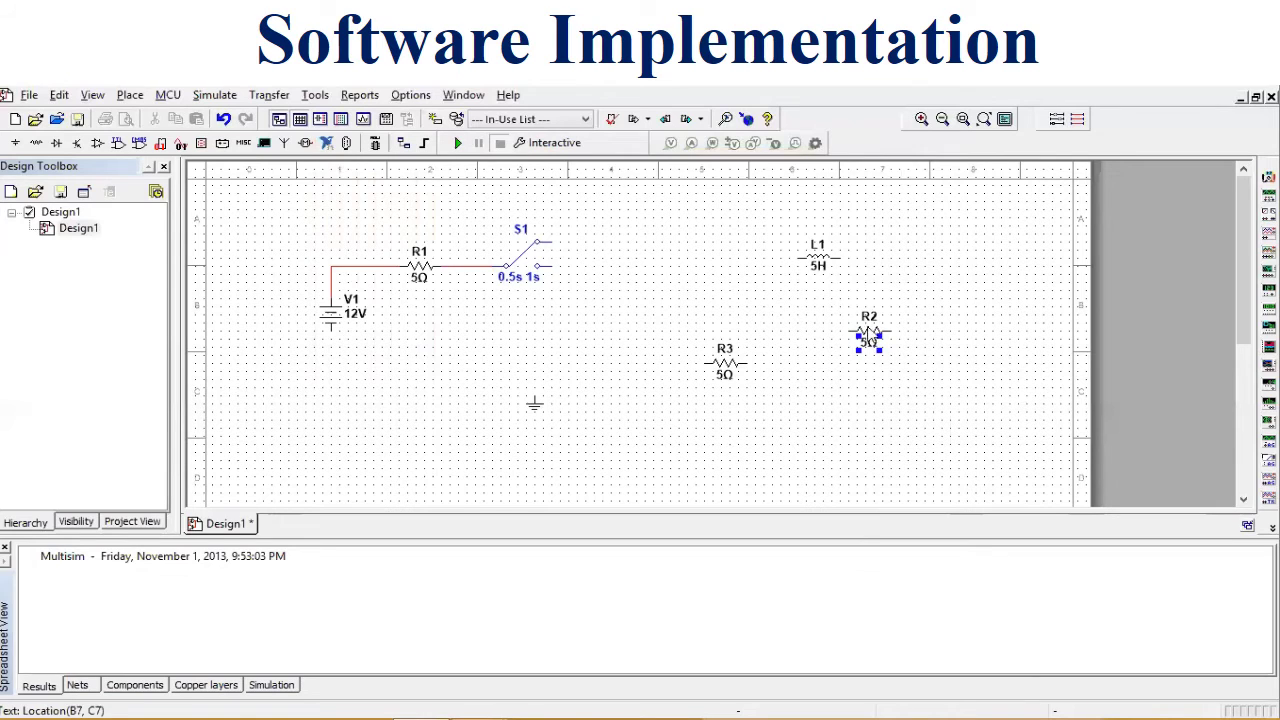
drag(868, 340, 588, 322)
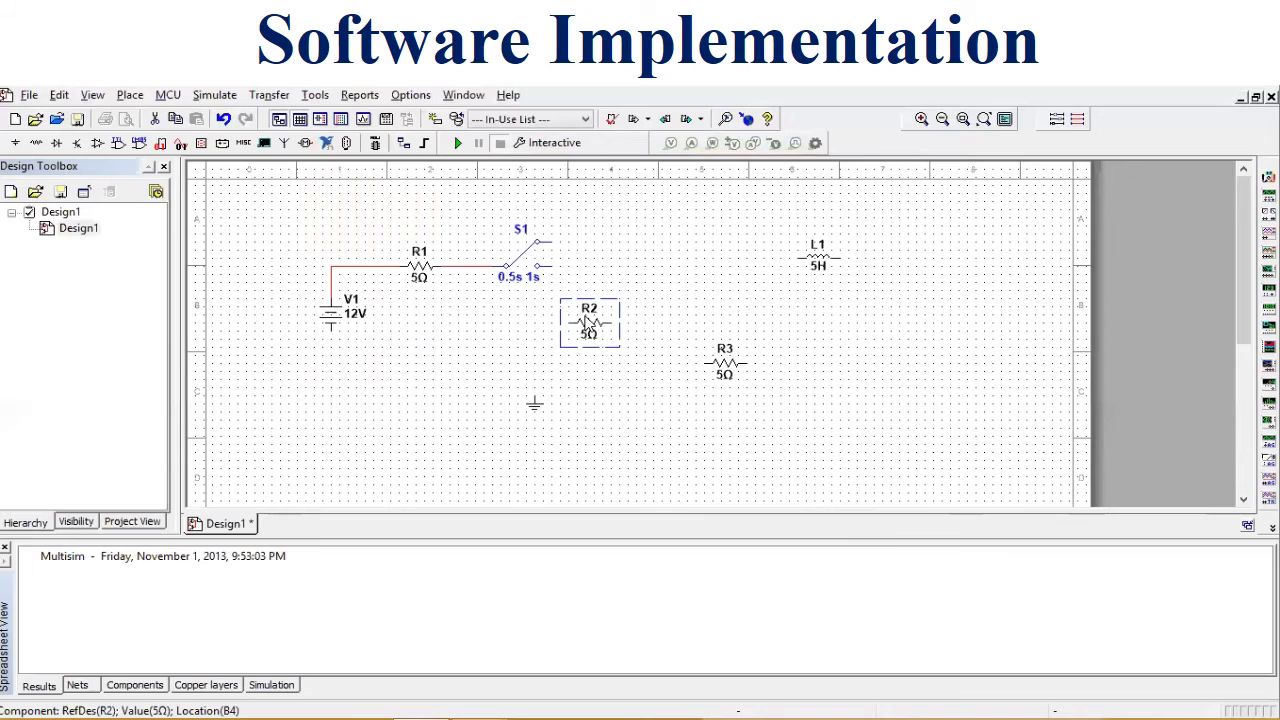
key(ctrl+r)
click(737, 320)
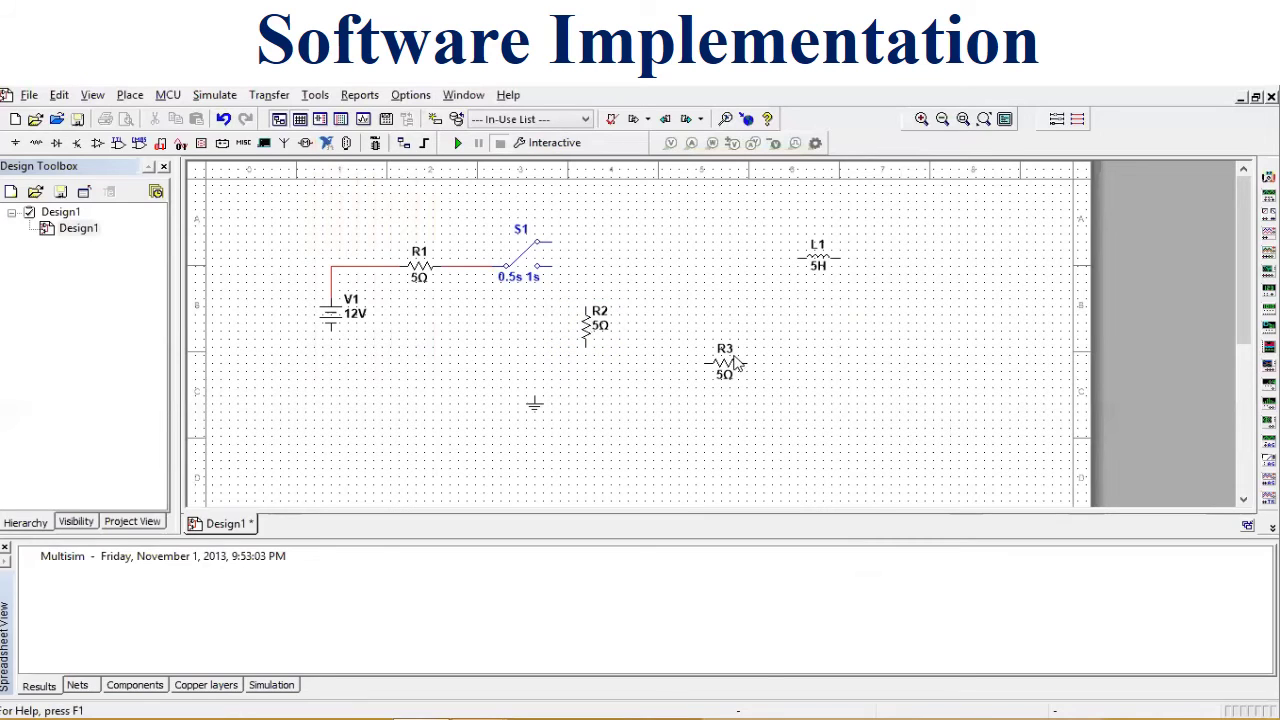
drag(727, 368, 820, 333)
key(ctrl+r)
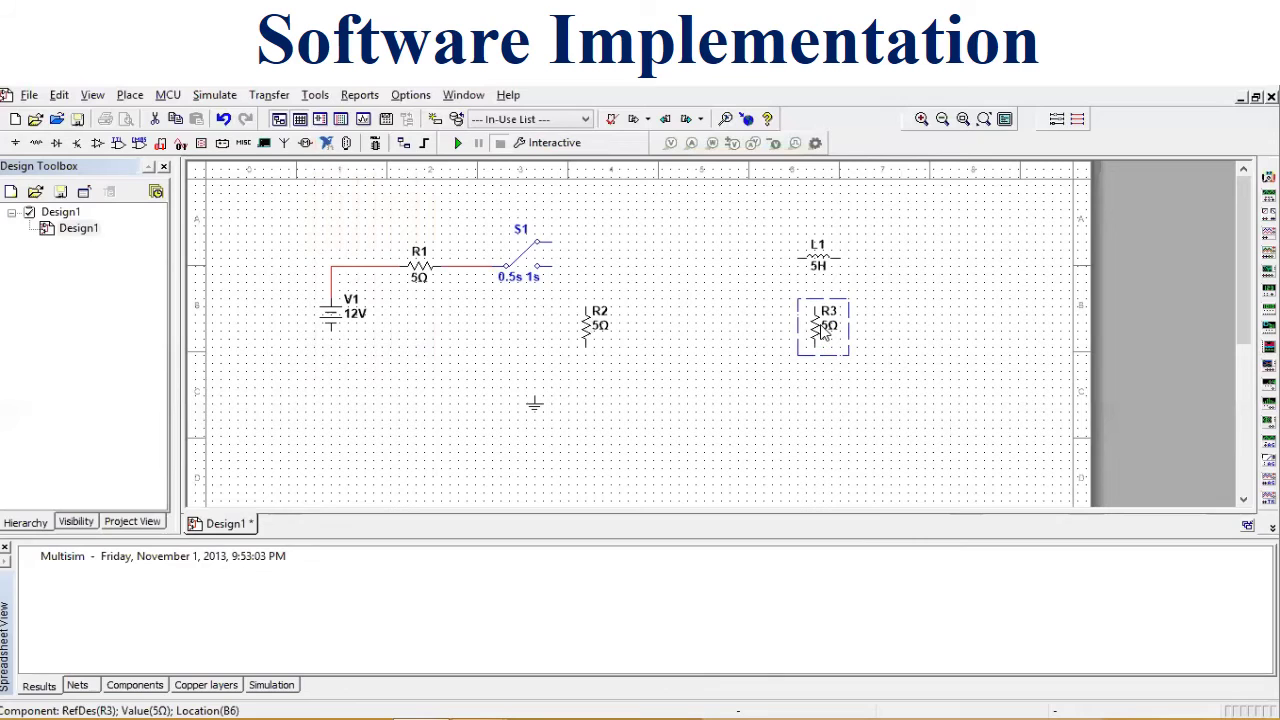
click(889, 346)
Move inductor L1 left so it sits between S1 and R3.
mouse_move(806, 252)
mouse_down()
mouse_move(640, 243)
mouse_move(680, 271)
mouse_up()
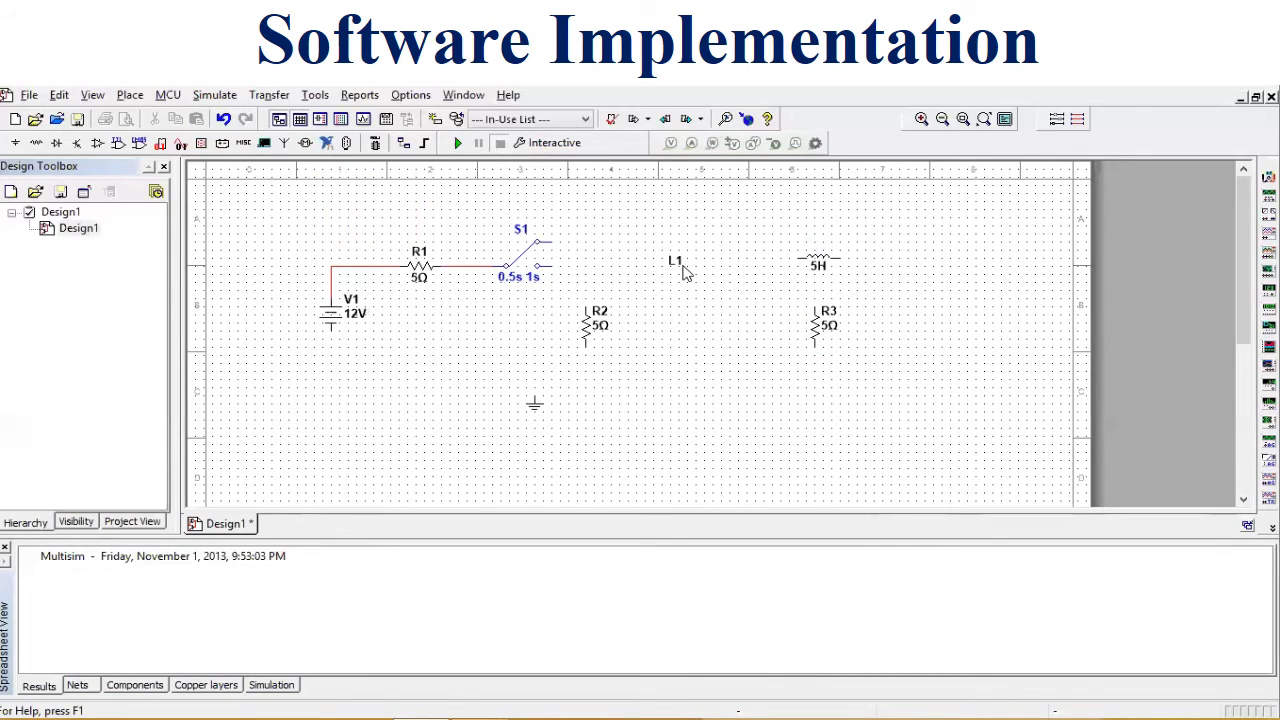
key(ctrl+z)
drag(803, 254, 701, 264)
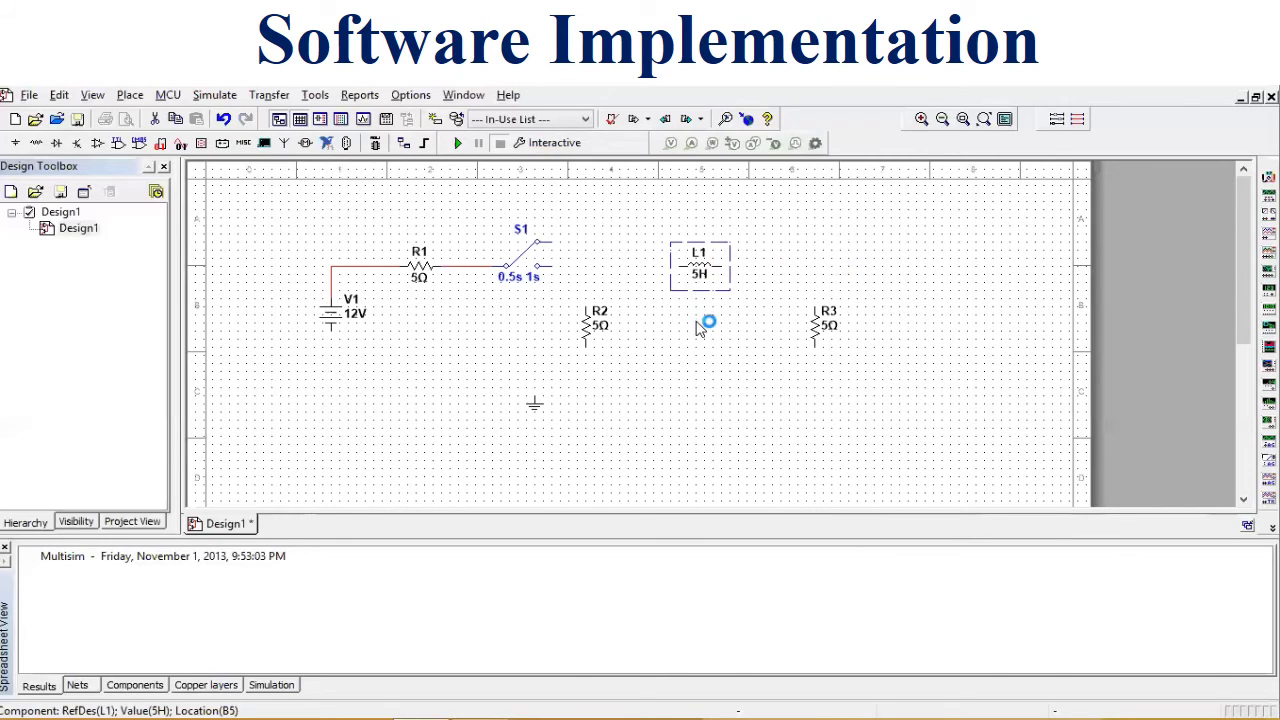
click(640, 300)
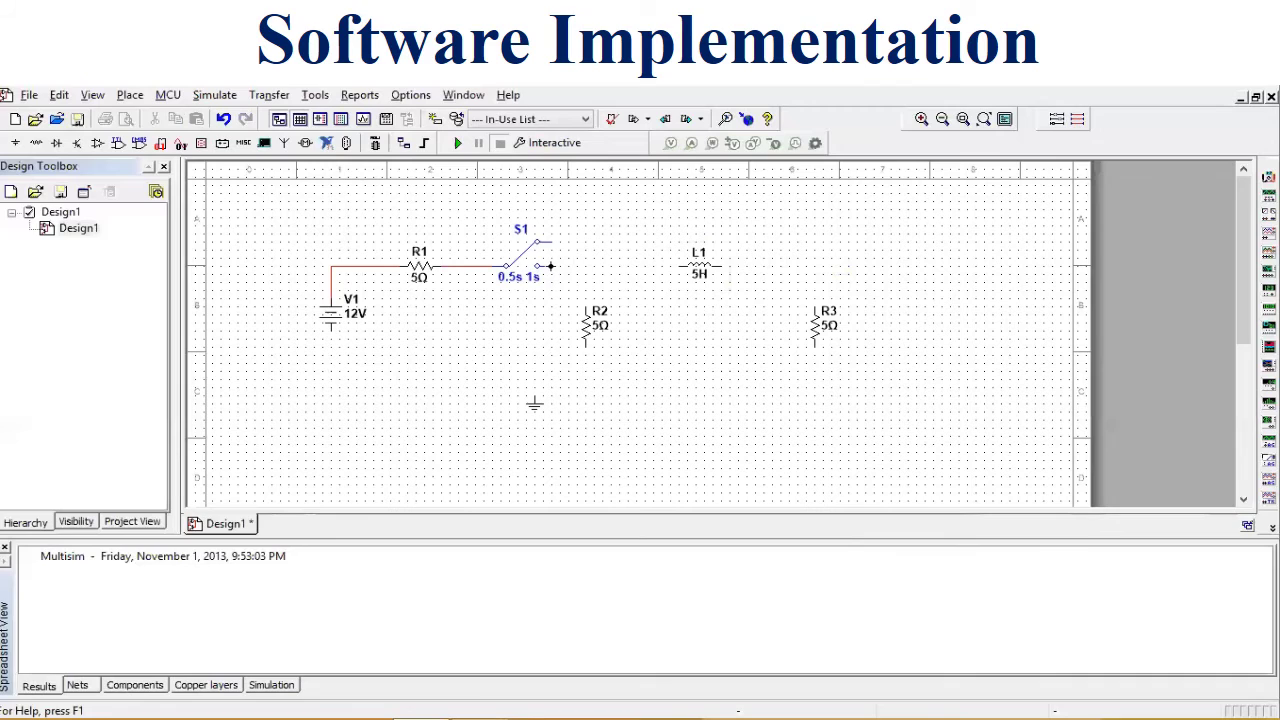
Wire S1 to L1, tie R2's top into that wire, and connect L1 to R3.
click(550, 266)
click(679, 265)
click(586, 304)
click(585, 271)
click(718, 266)
click(815, 308)
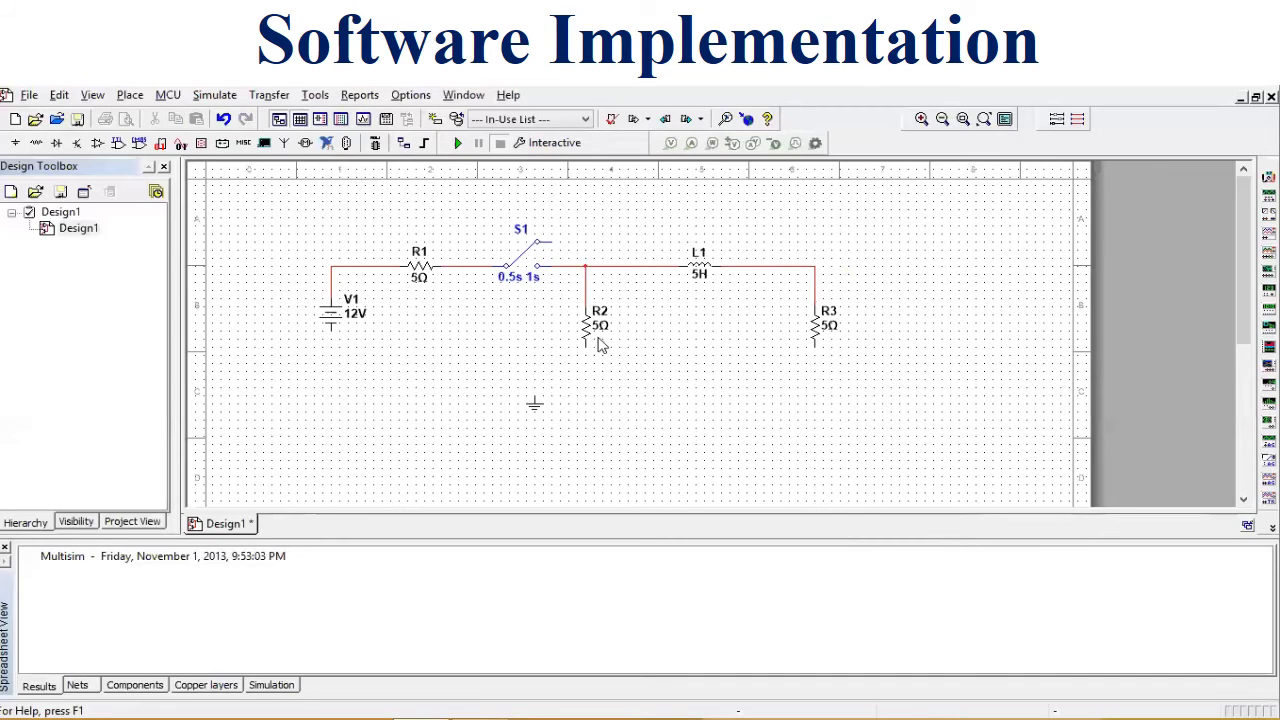
Run the return wire from V1's lower terminal to R3, joining R2's bottom and ground.
click(331, 330)
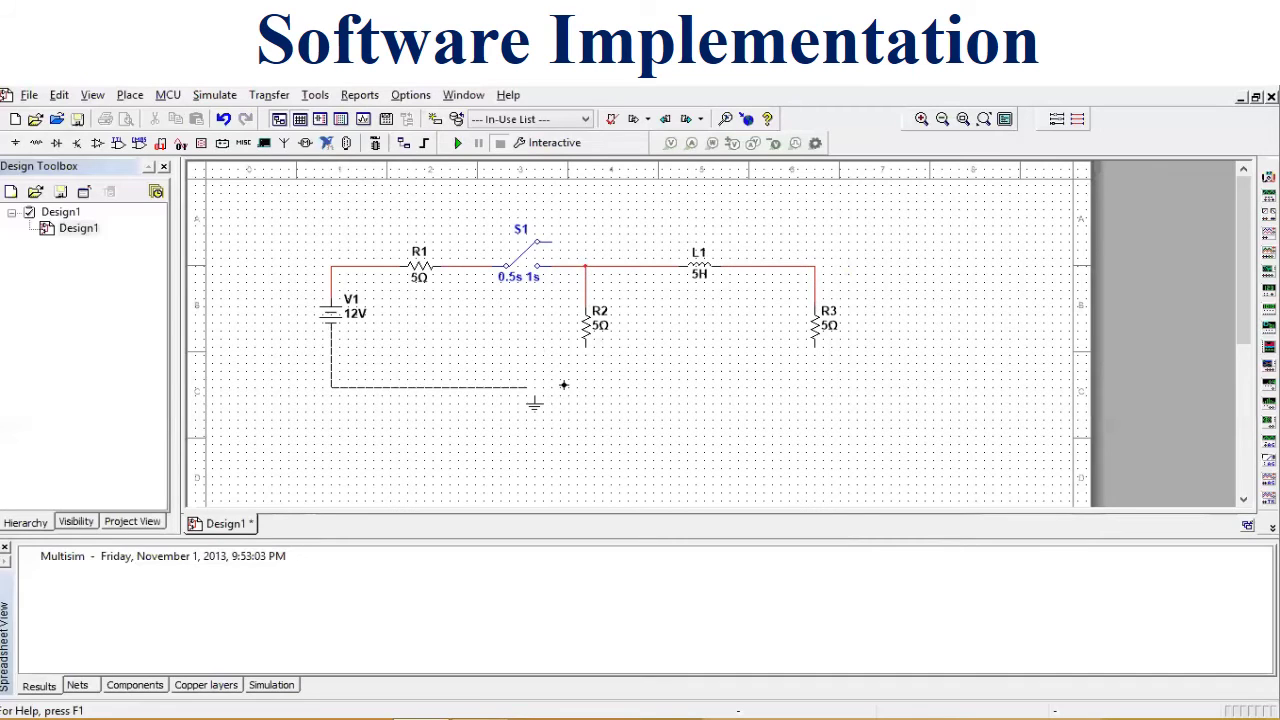
click(815, 344)
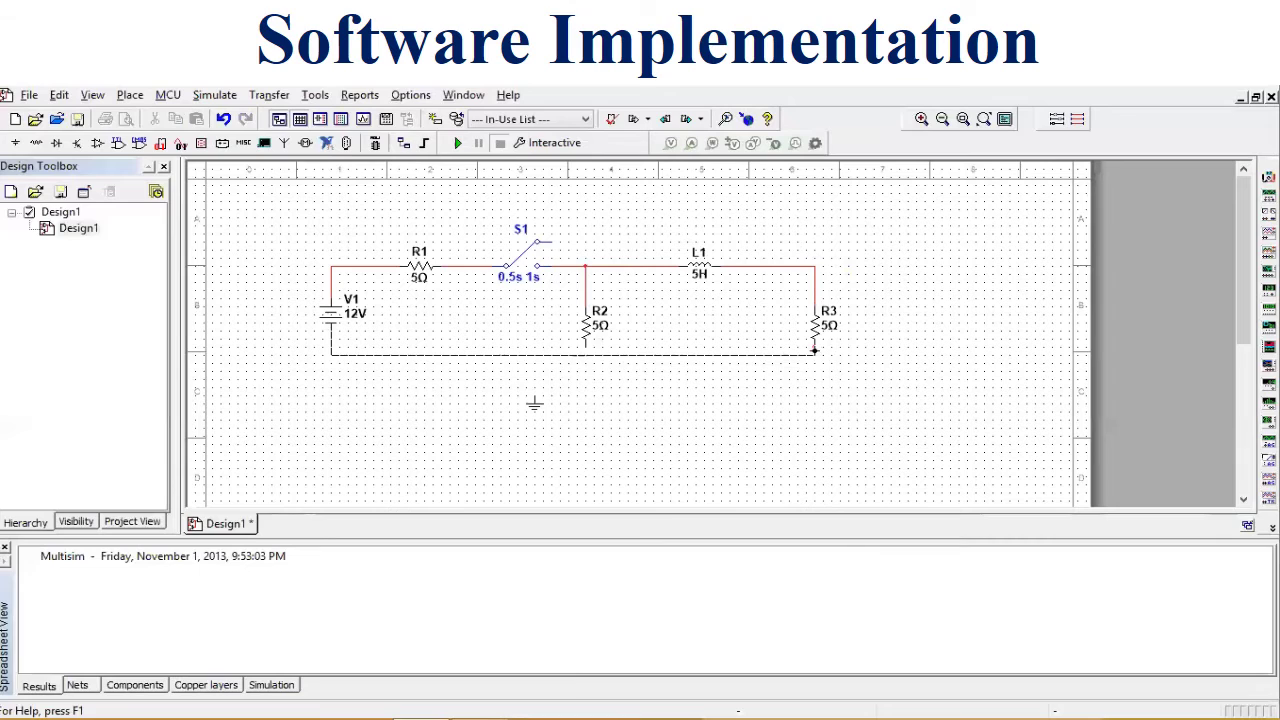
click(583, 344)
click(585, 354)
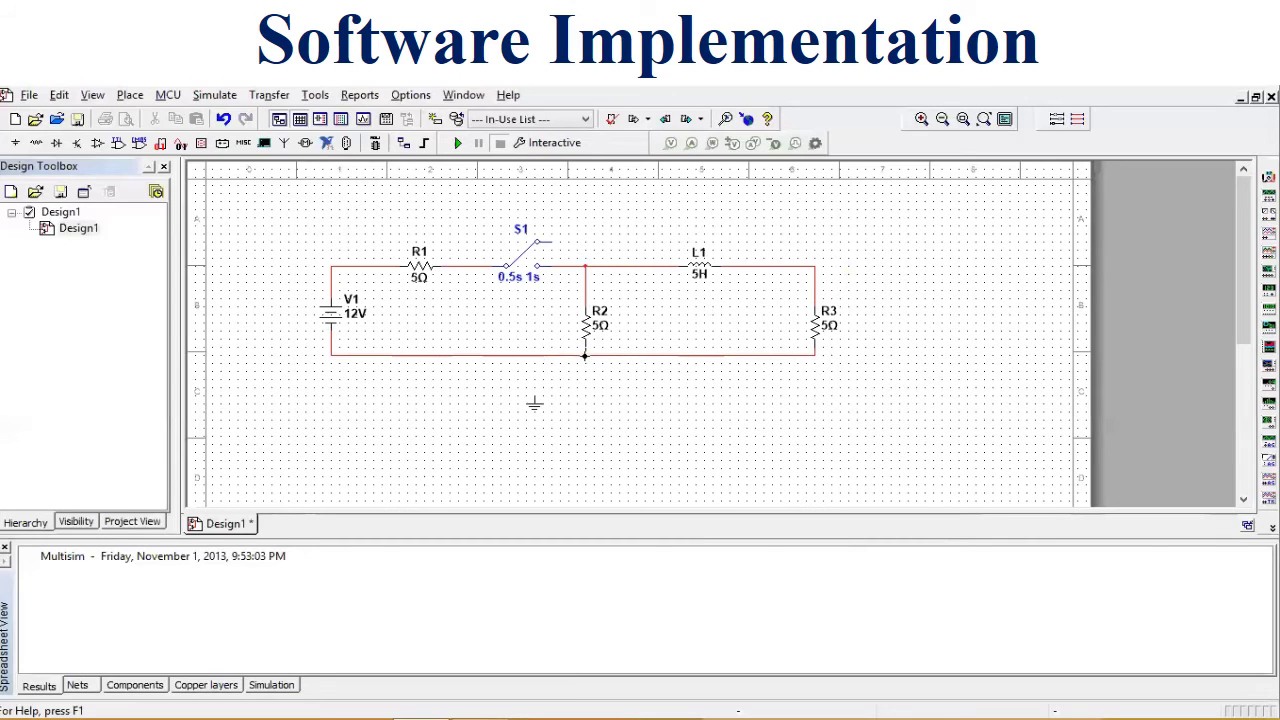
click(535, 395)
click(534, 354)
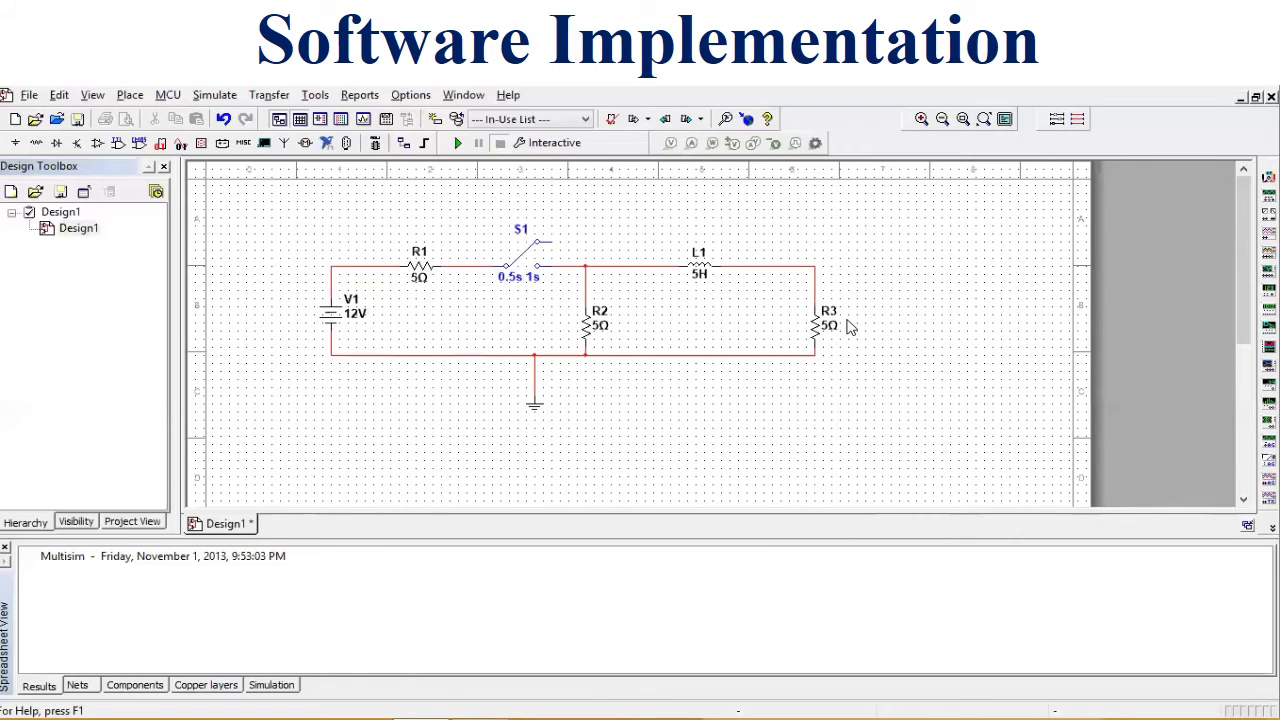
click(215, 95)
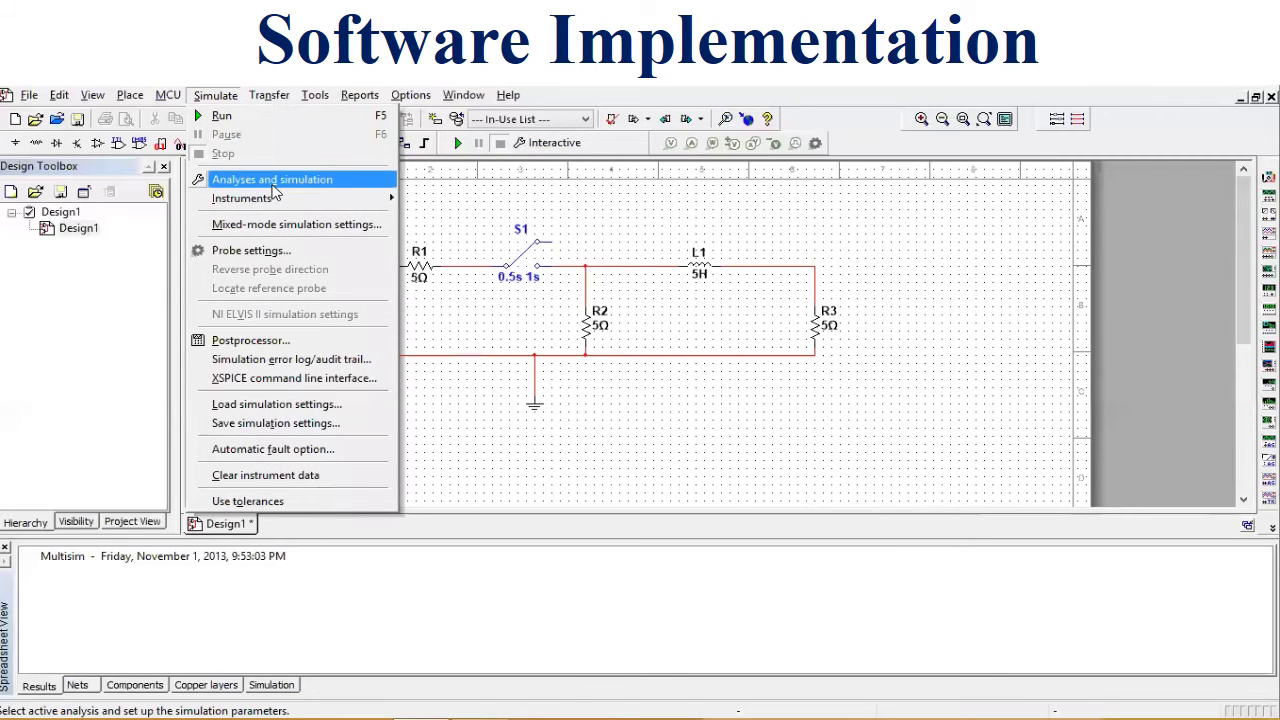
click(271, 181)
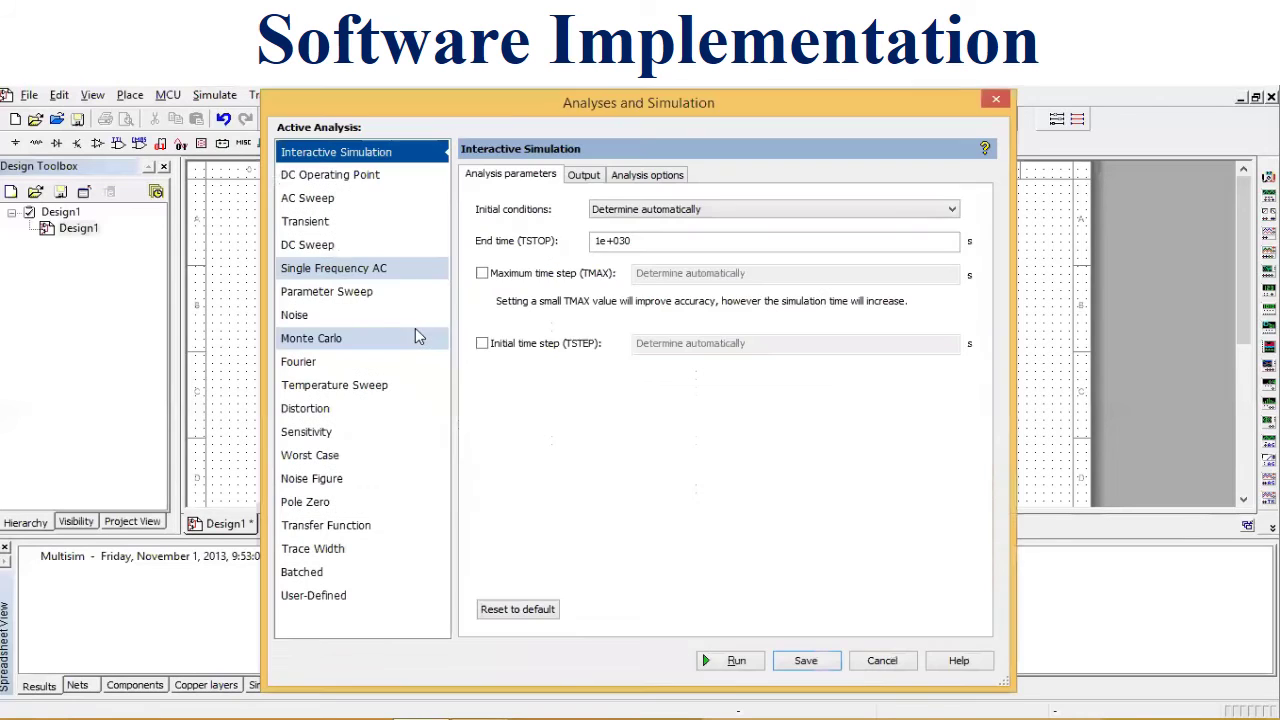
click(355, 221)
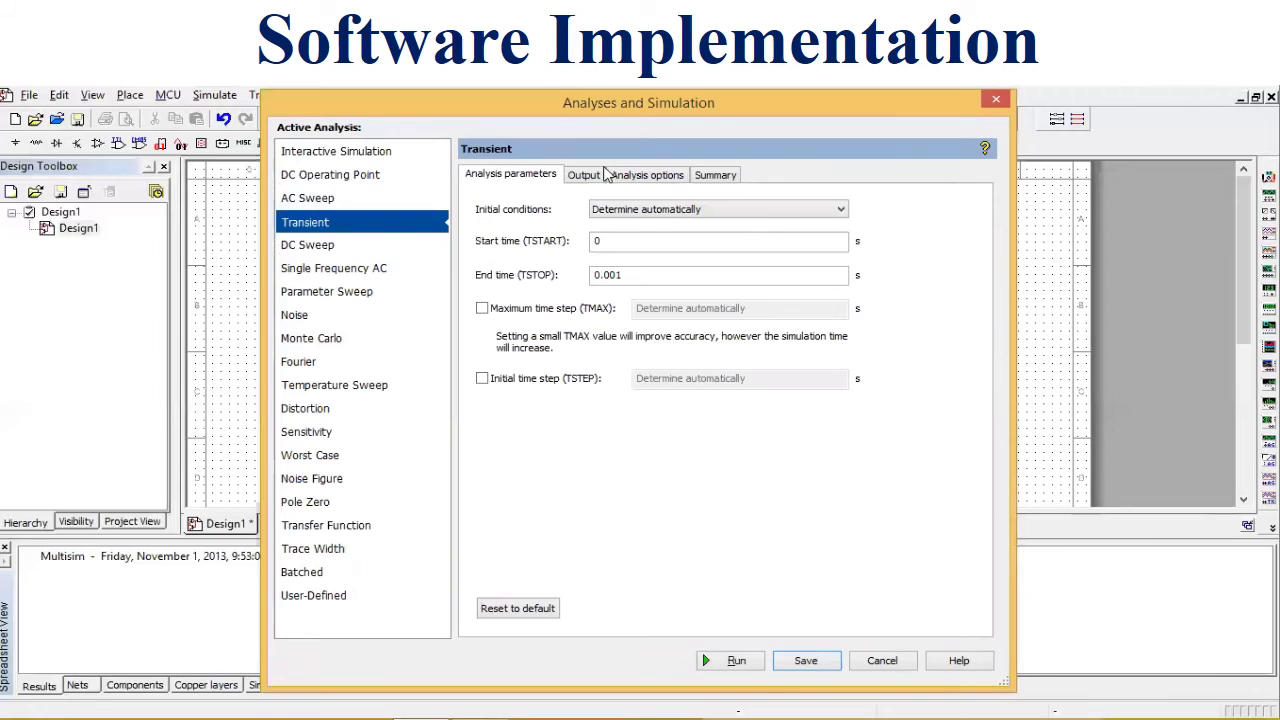
drag(673, 102, 684, 382)
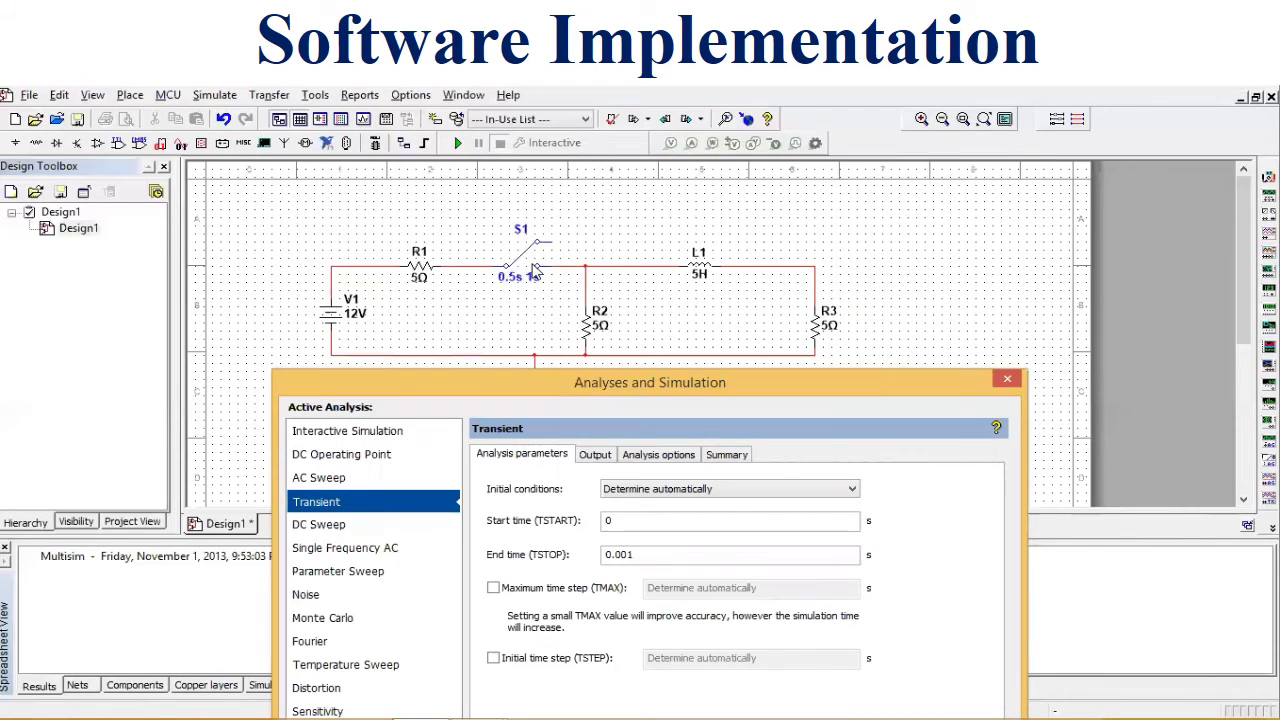
click(1006, 380)
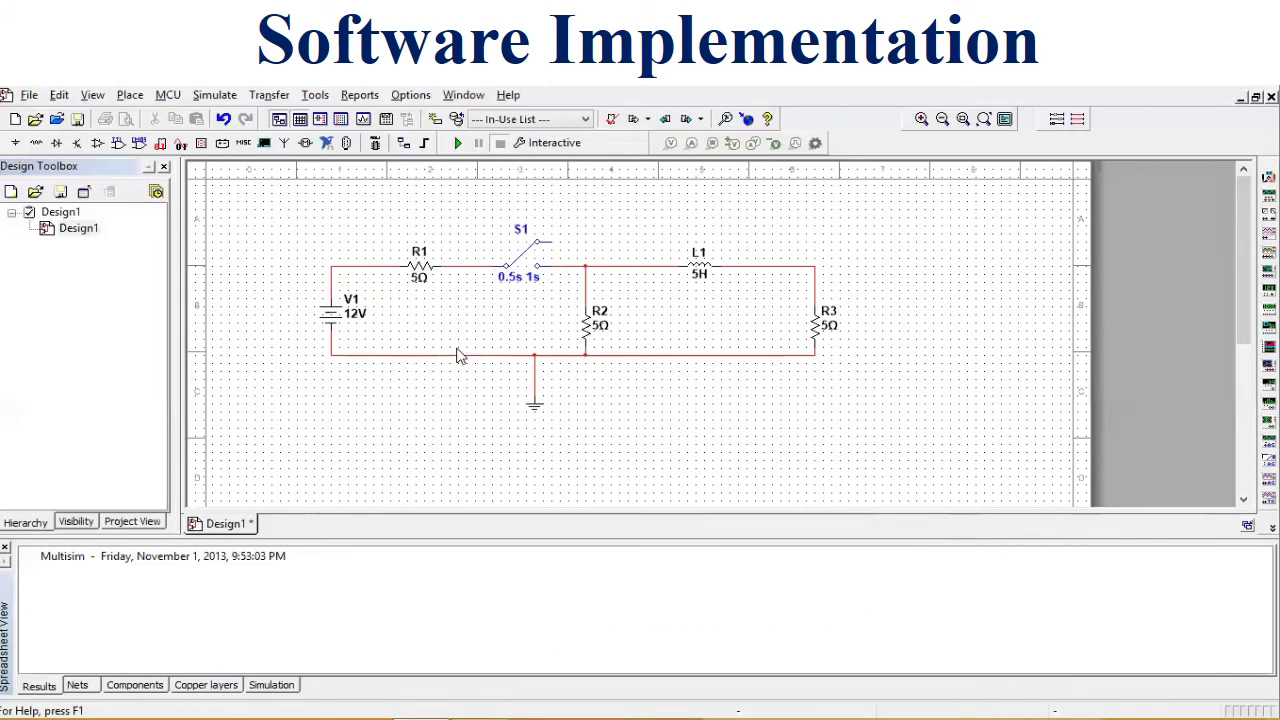
Set switch S1's Time on (TON) to 2 s and Time off (TOFF) to 3 s.
double_click(520, 277)
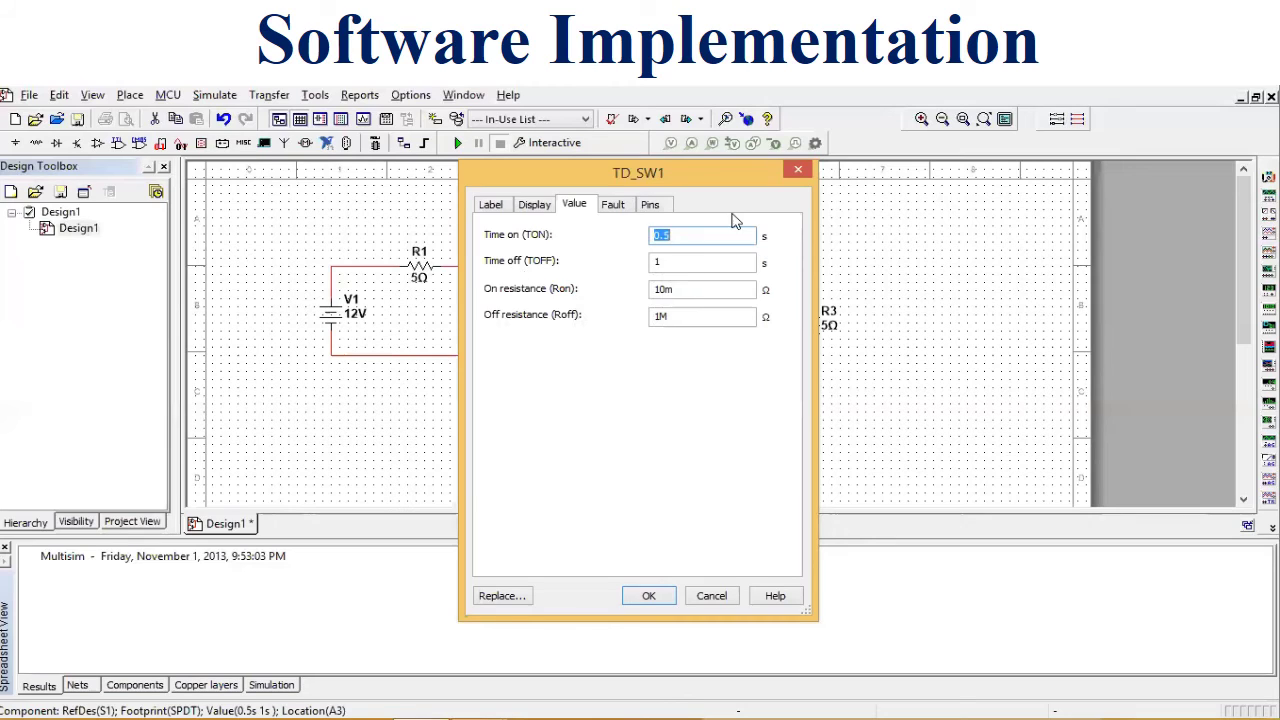
text(2)
key(BackSpace)
text(3)
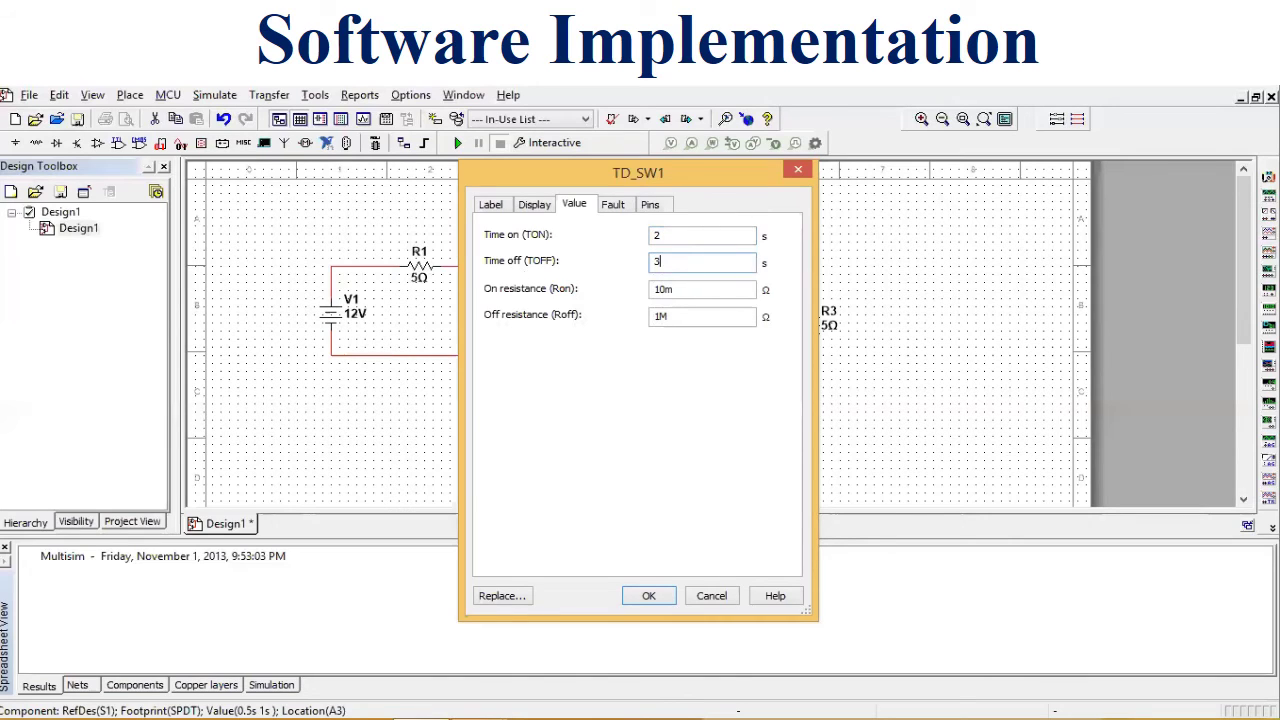
click(642, 594)
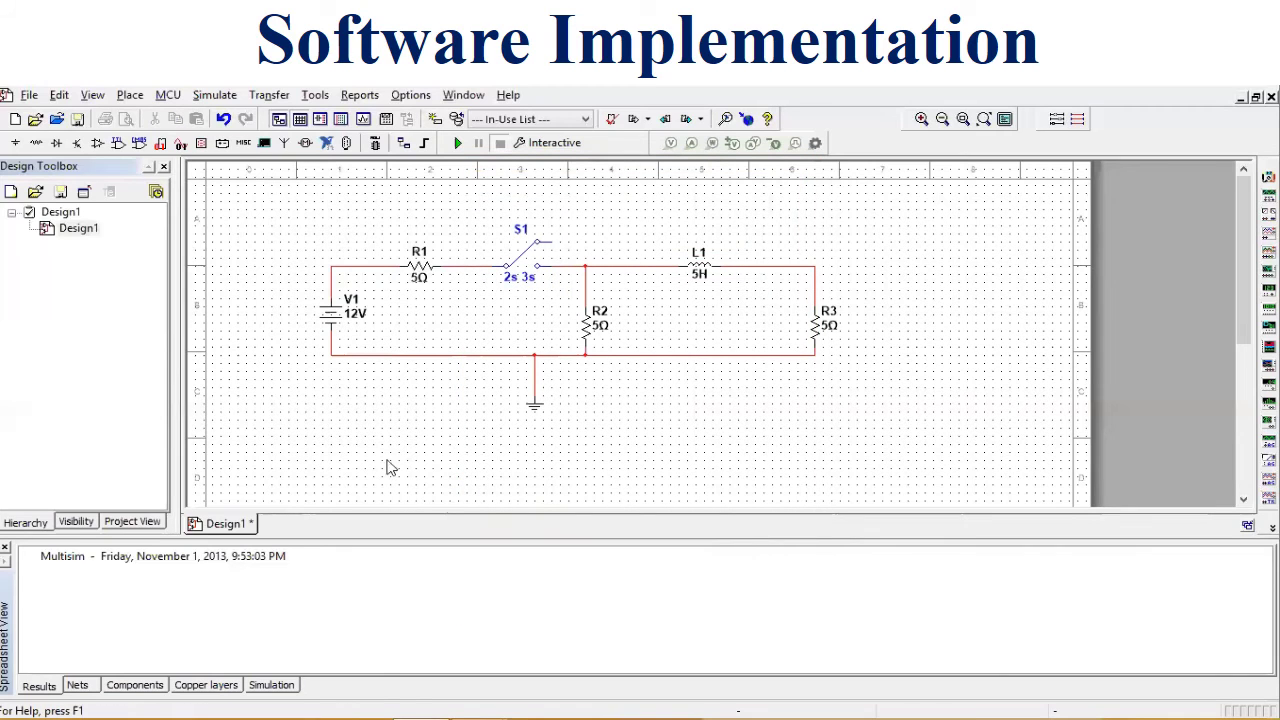
click(232, 97)
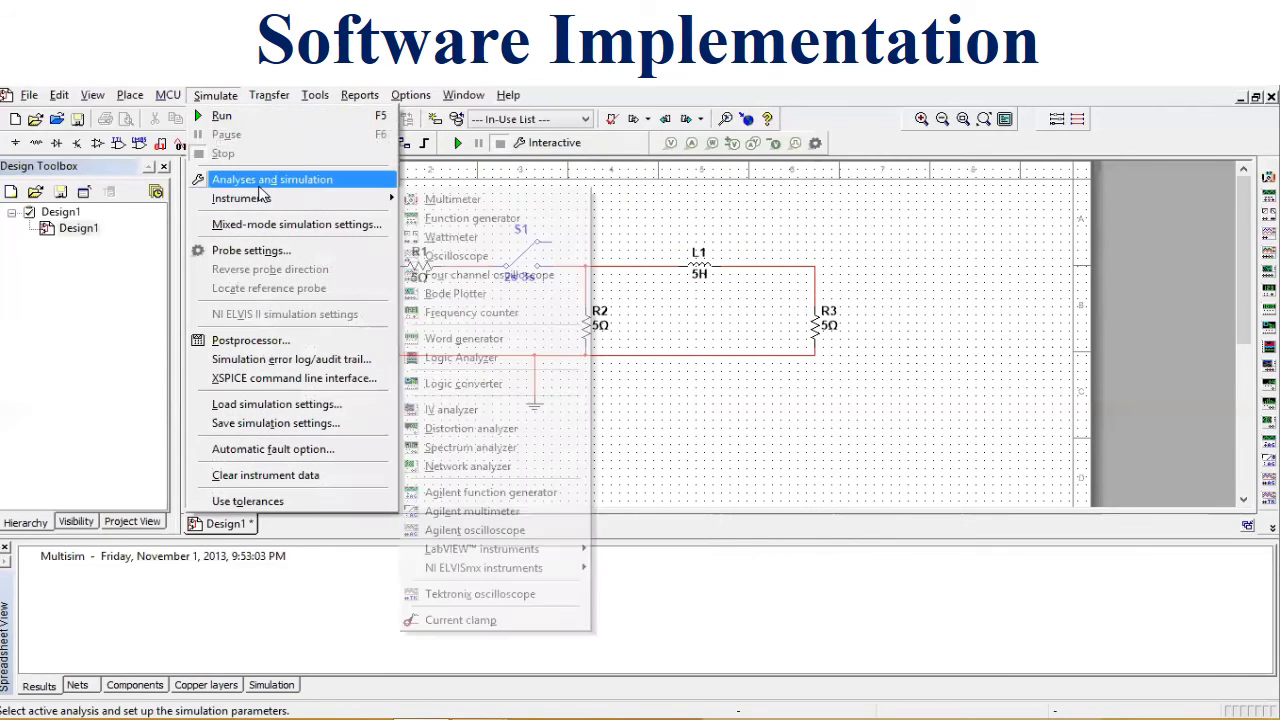
Configure a Transient analysis with end time 5 s and initial conditions set to zero.
click(260, 181)
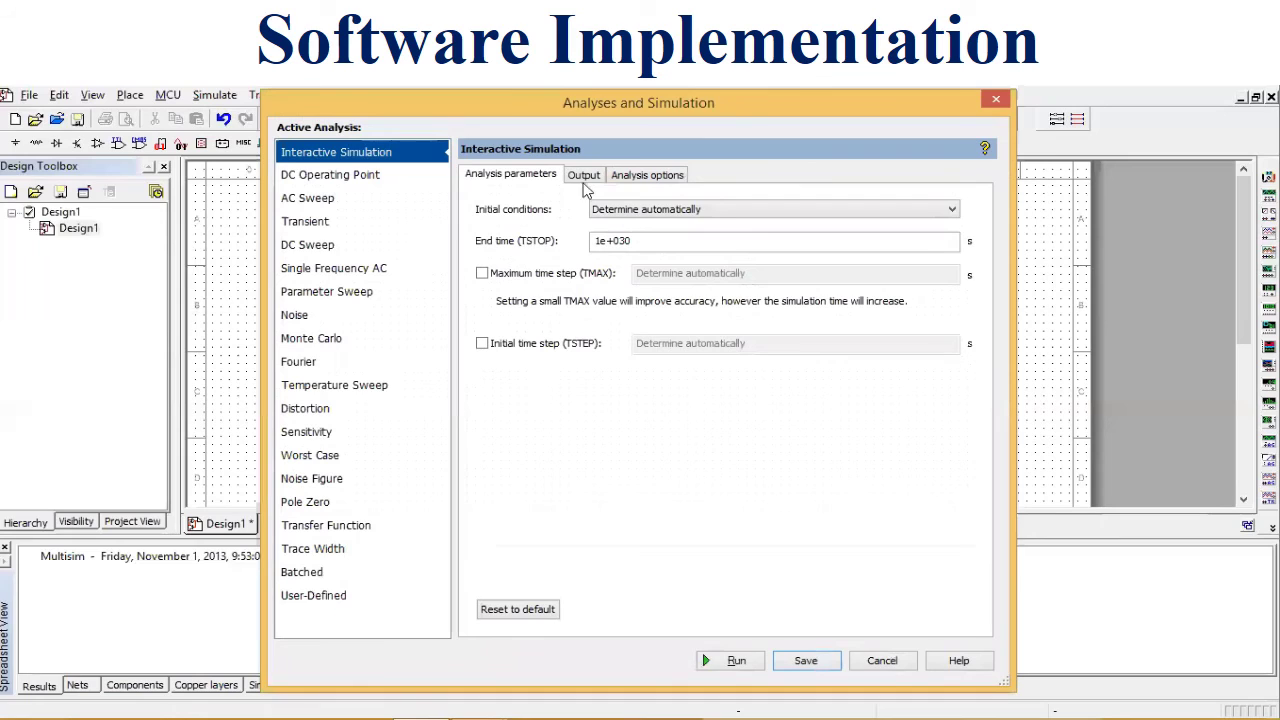
click(325, 230)
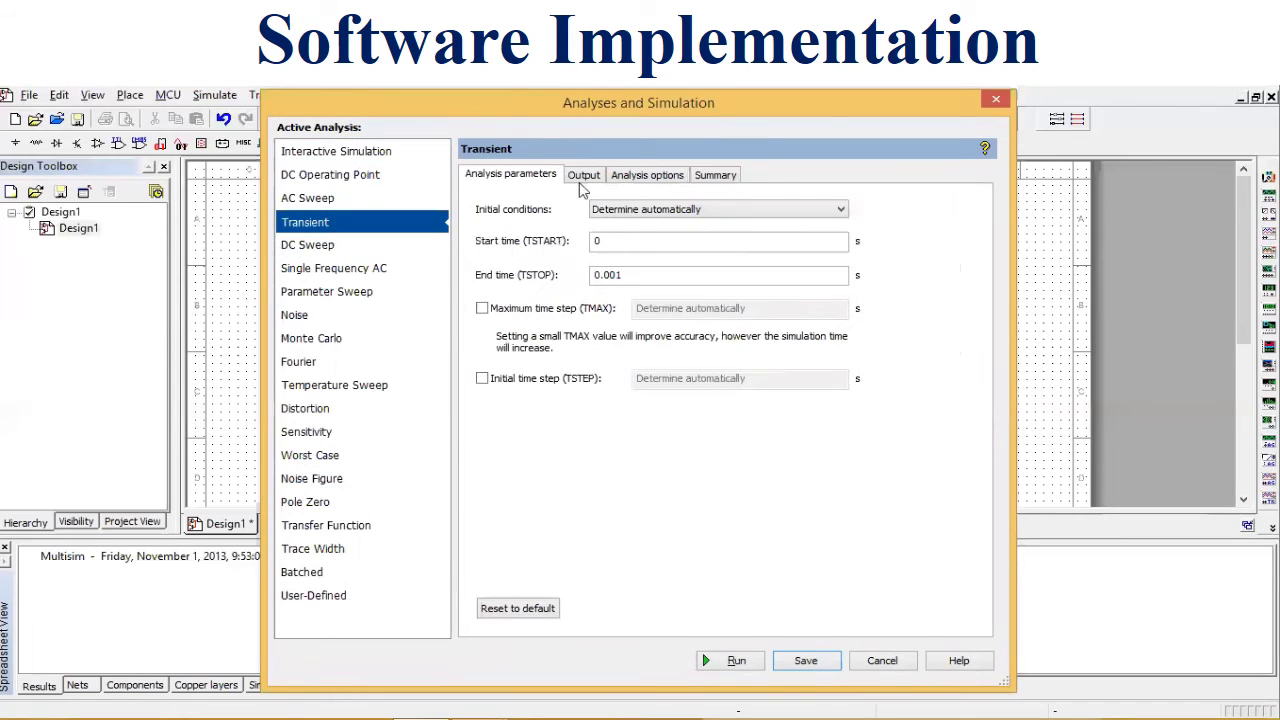
click(617, 278)
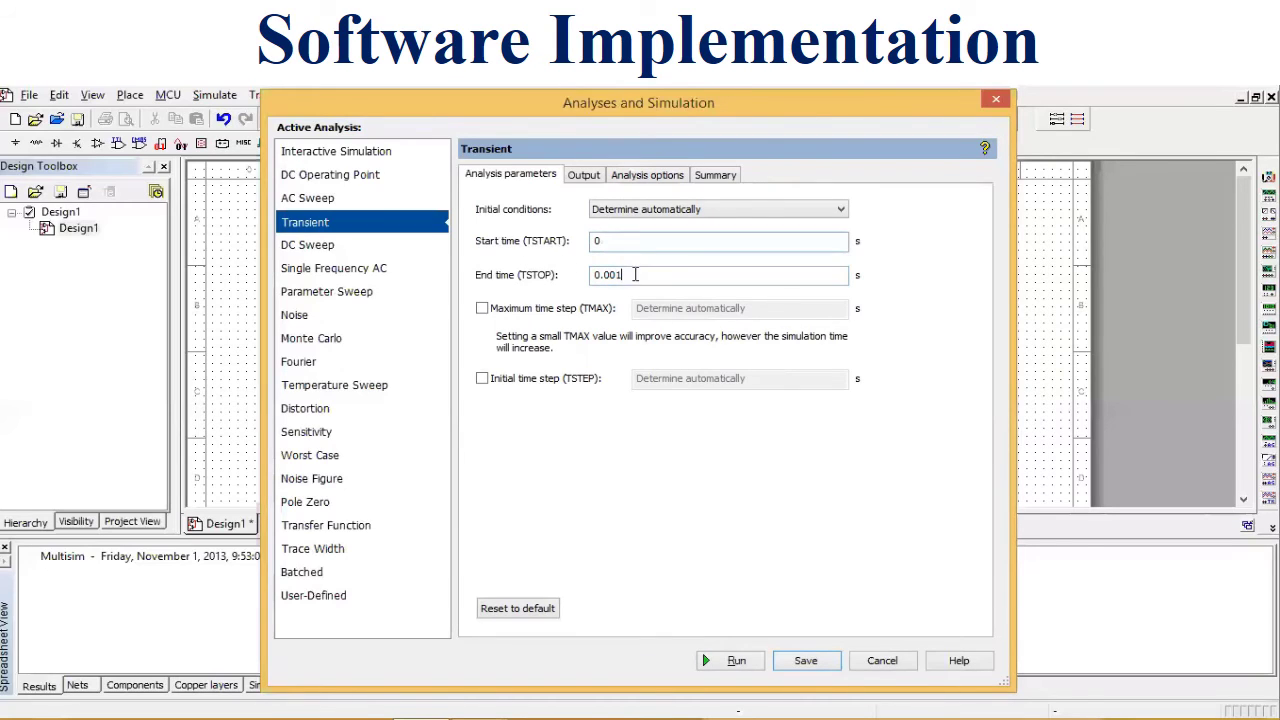
key(BackSpace)
key(BackSpace)
key(BackSpace)
key(BackSpace)
key(BackSpace)
text(5)
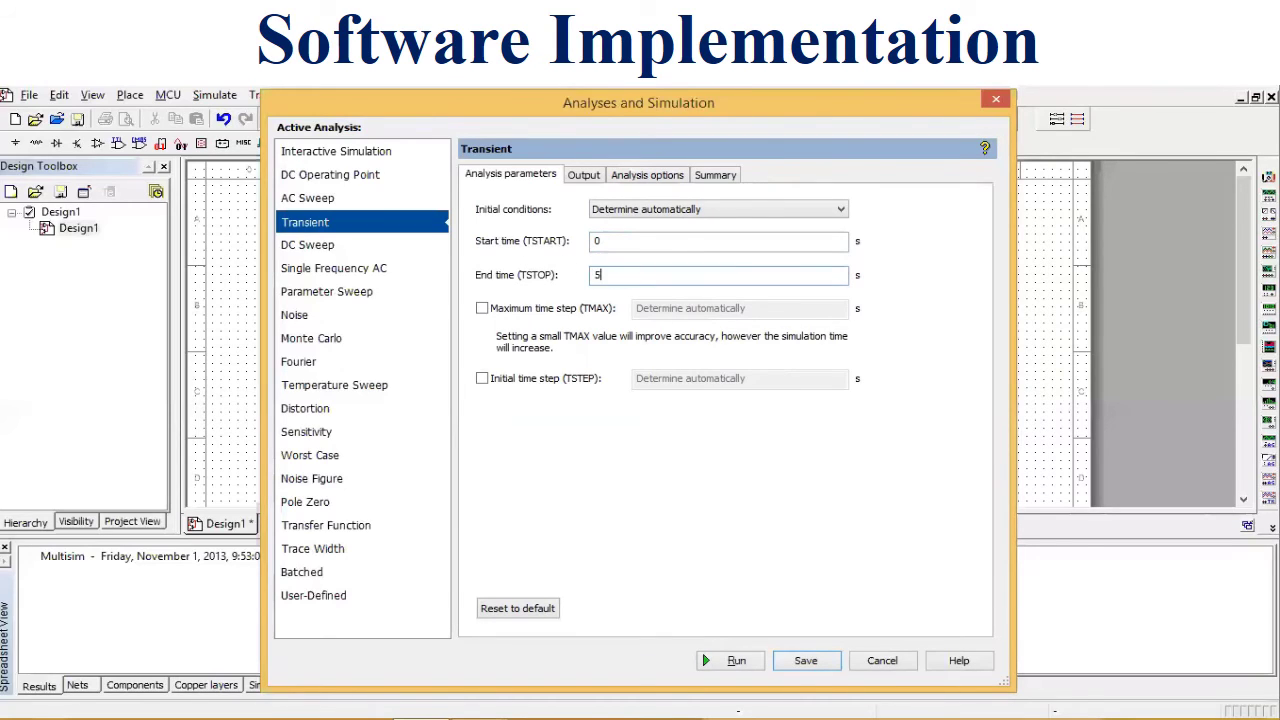
click(737, 209)
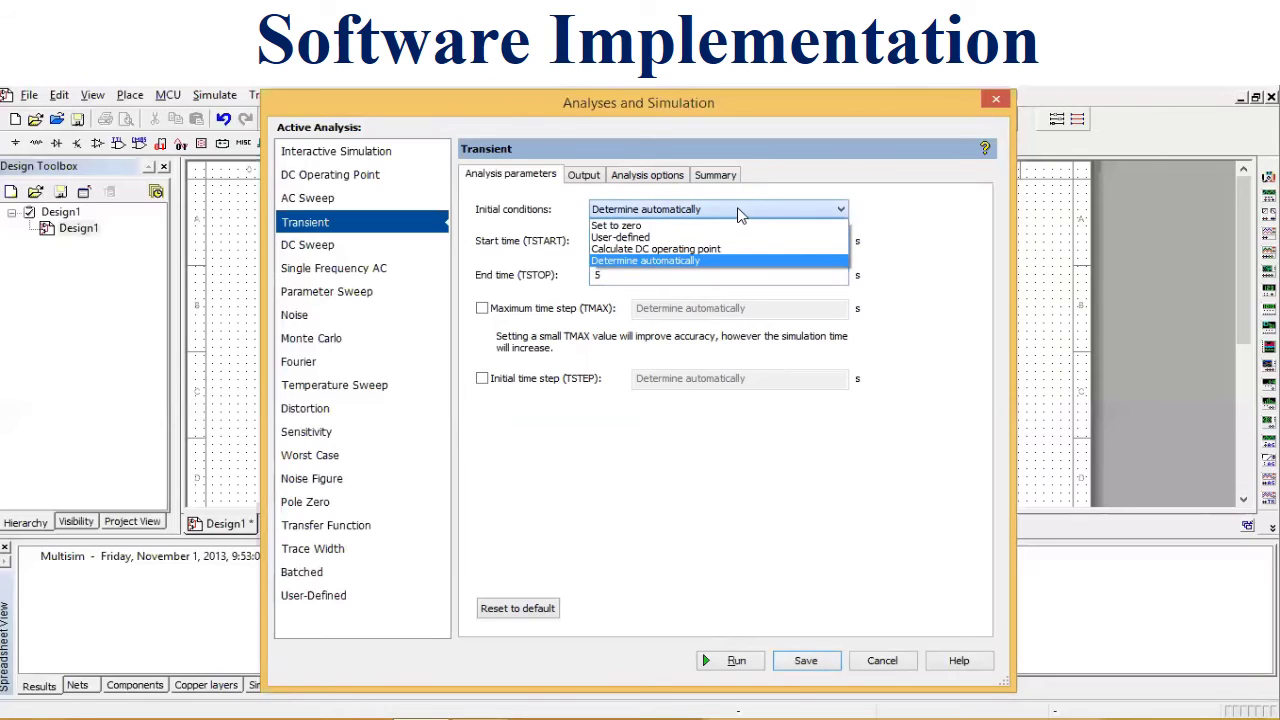
click(716, 226)
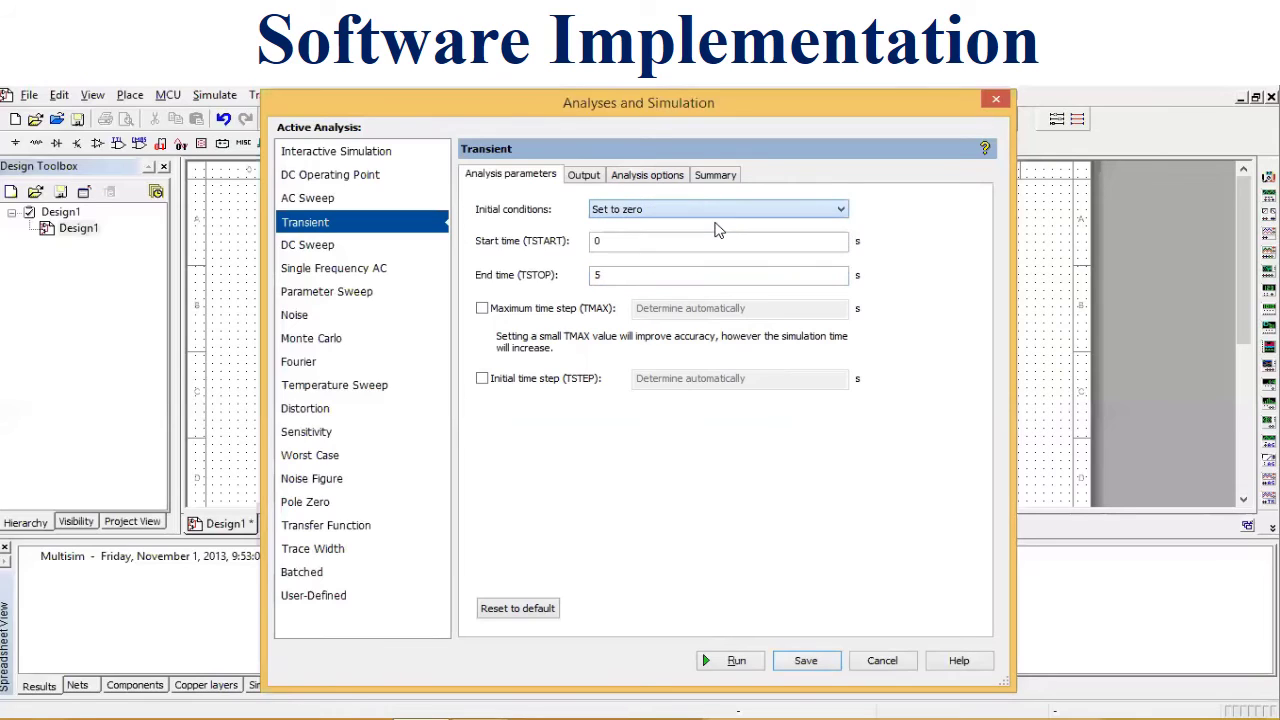
Add inductor current I(L1) as the output variable and run the analysis.
click(578, 177)
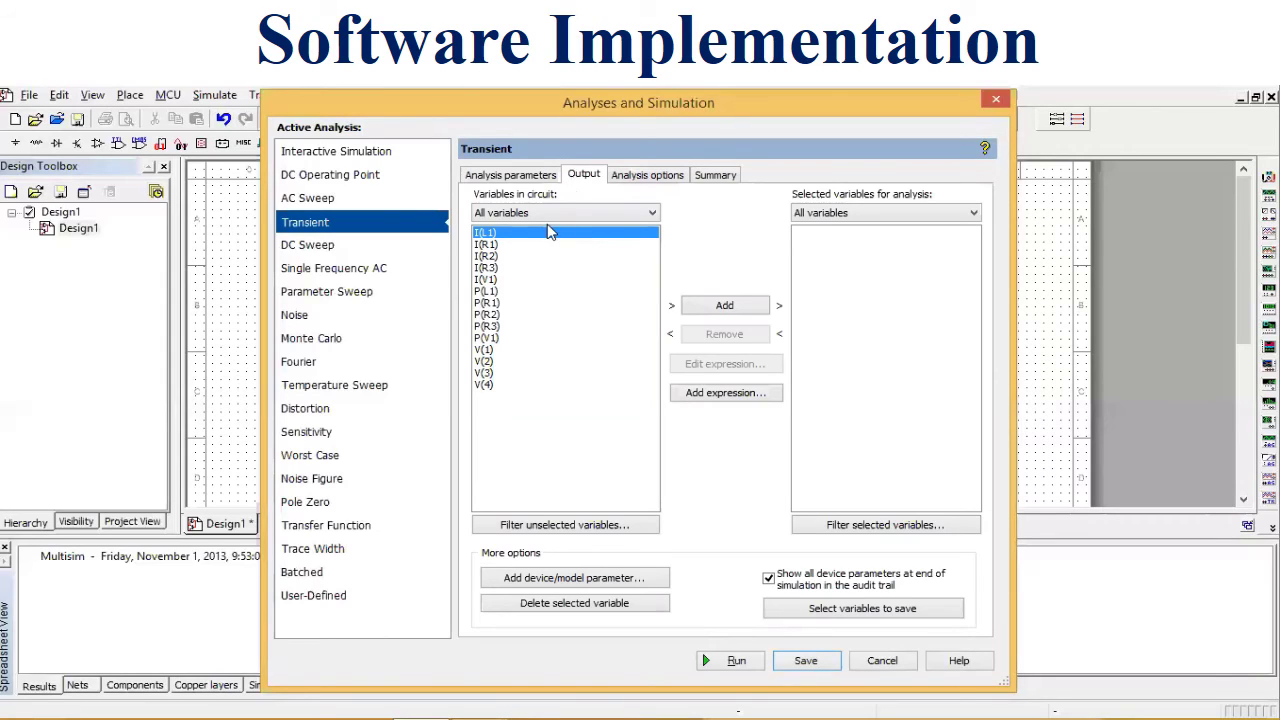
click(717, 309)
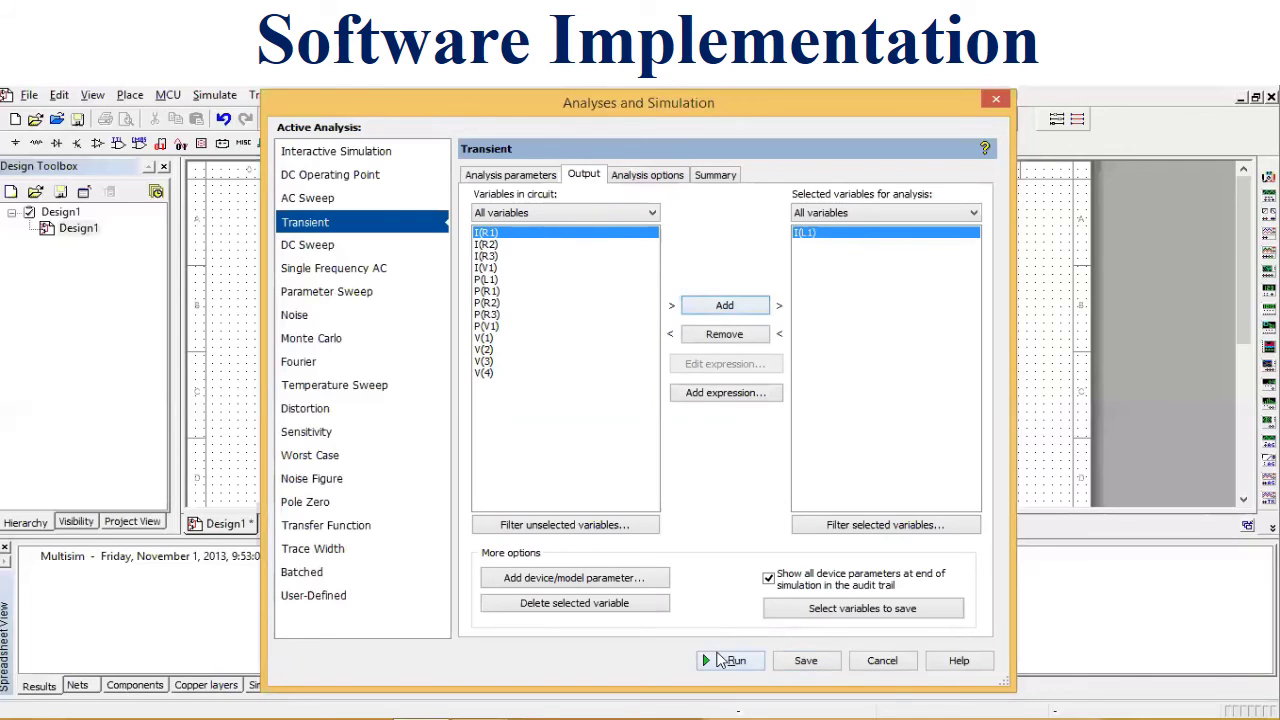
click(721, 662)
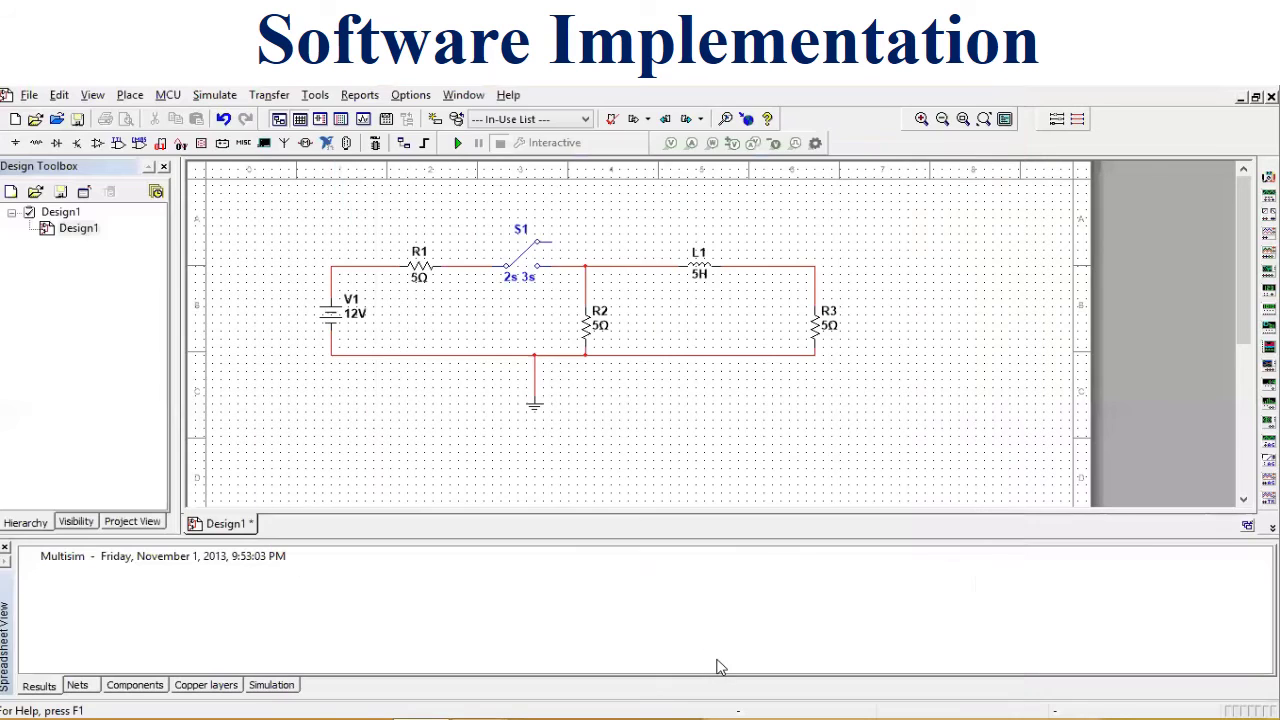